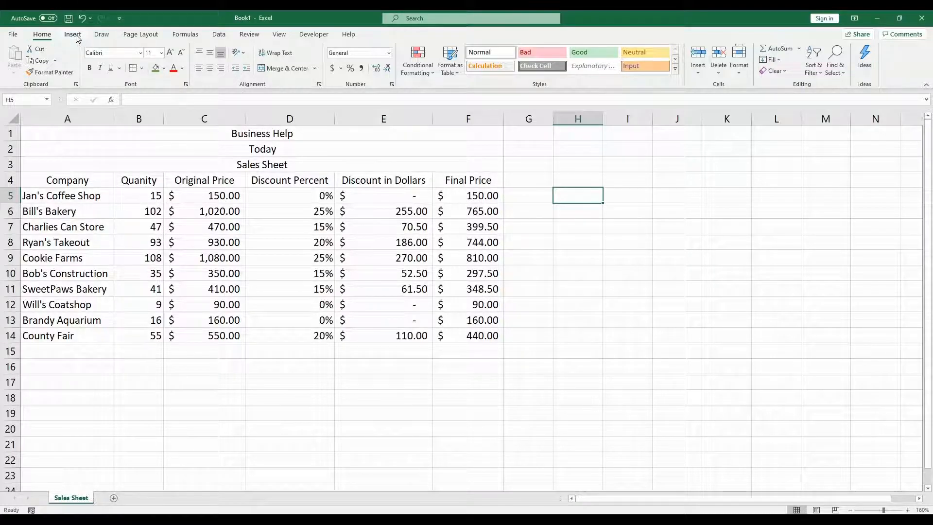
Step: Select the table A4:F14 and insert a clustered bar chart after previewing the recommended chart options
{"action": "left_click", "coordinate": [72, 35]}
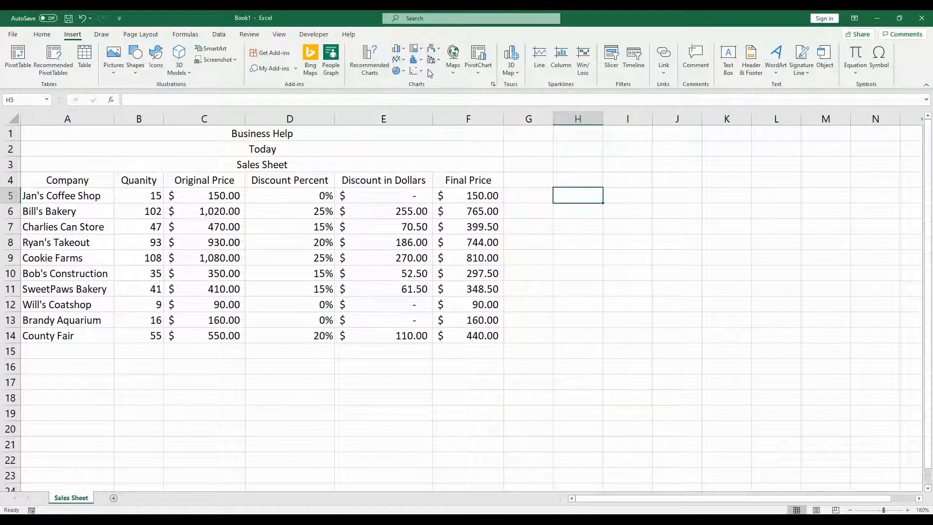
{"action": "left_click", "coordinate": [526, 274]}
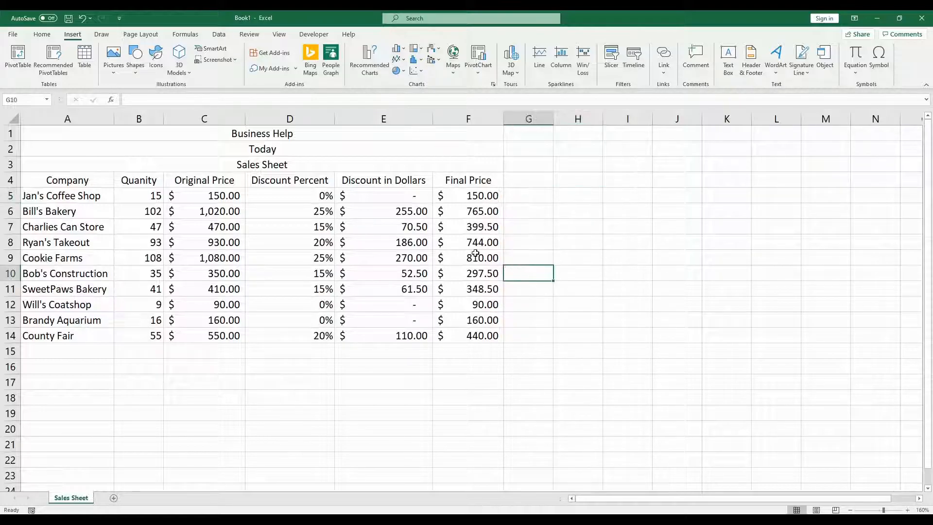
{"action": "left_click_drag", "start_coordinate": [59, 180], "coordinate": [474, 337]}
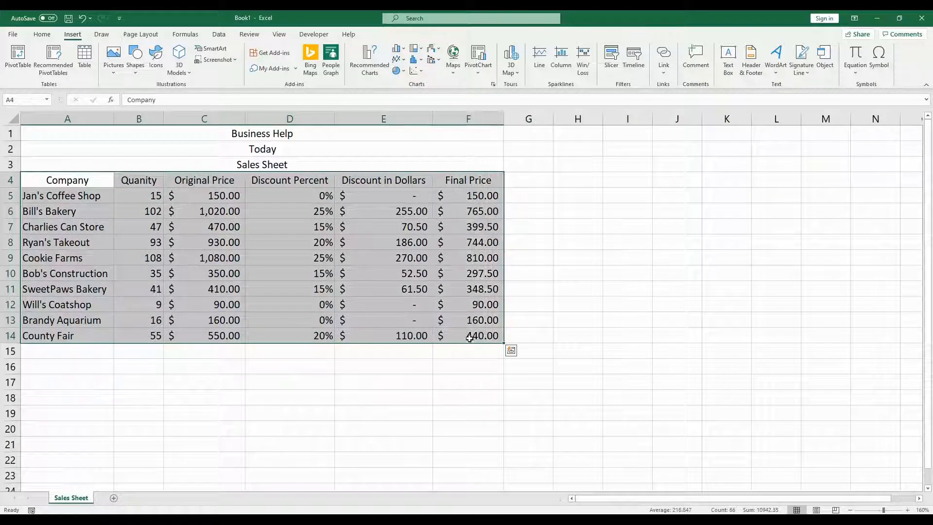
{"action": "left_click", "coordinate": [358, 63]}
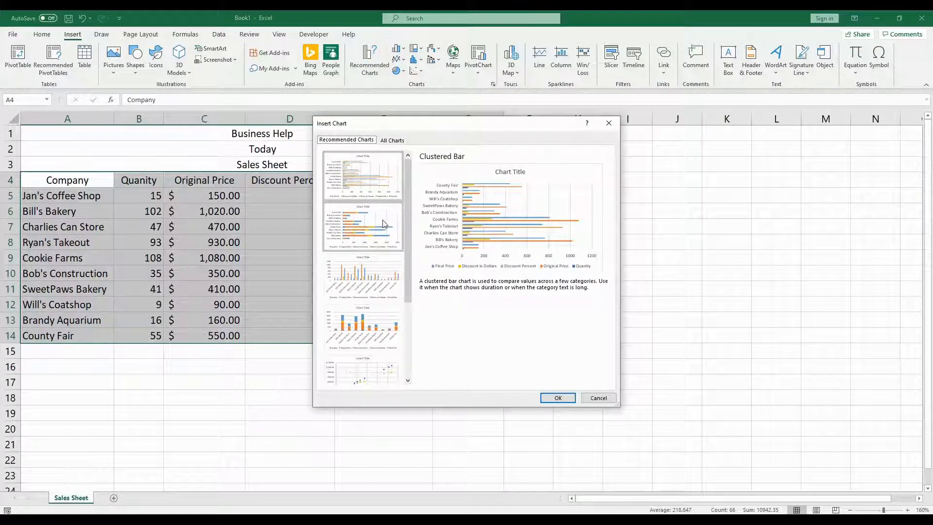
{"action": "left_click", "coordinate": [381, 210]}
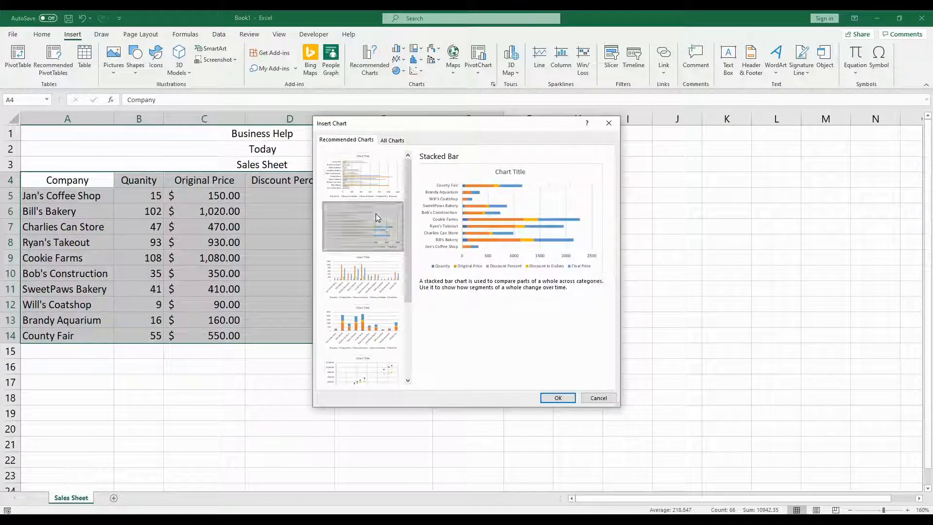
{"action": "left_click", "coordinate": [378, 260]}
{"action": "left_click", "coordinate": [375, 318]}
{"action": "left_click", "coordinate": [384, 362]}
{"action": "left_click", "coordinate": [385, 333]}
{"action": "left_click", "coordinate": [374, 362]}
{"action": "scroll", "coordinate": [374, 272], "scroll_direction": "up", "scroll_amount": 5}
{"action": "left_click", "coordinate": [388, 175]}
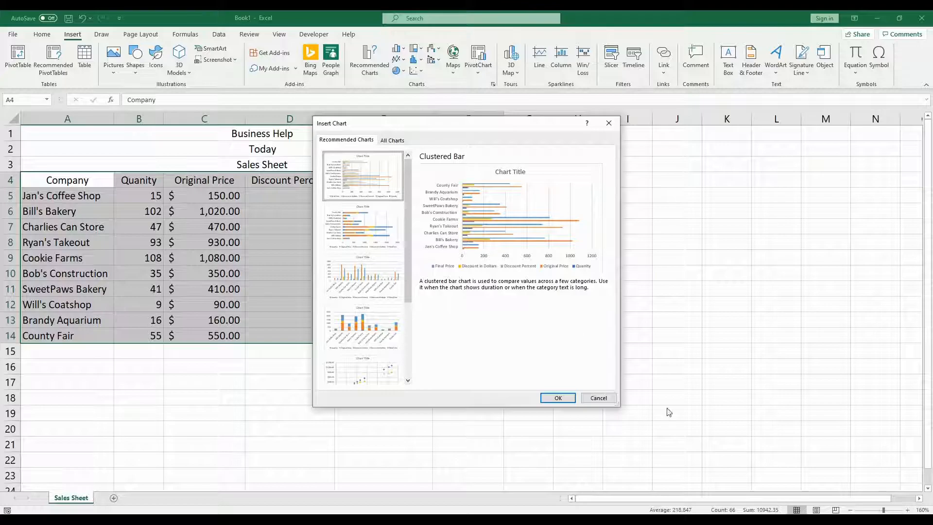
{"action": "left_click", "coordinate": [558, 399]}
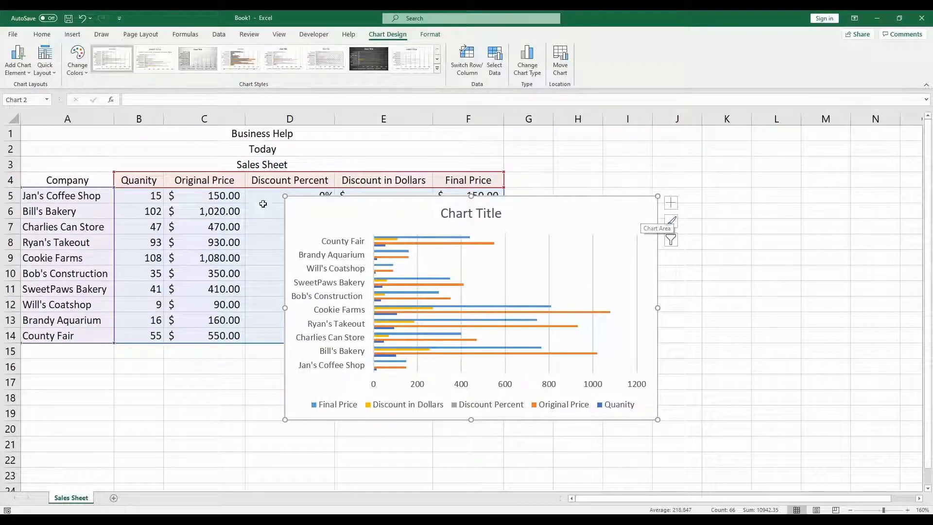
Step: Move the bar chart beside the table so it sits over columns G to N
{"action": "left_click_drag", "start_coordinate": [292, 203], "coordinate": [277, 199]}
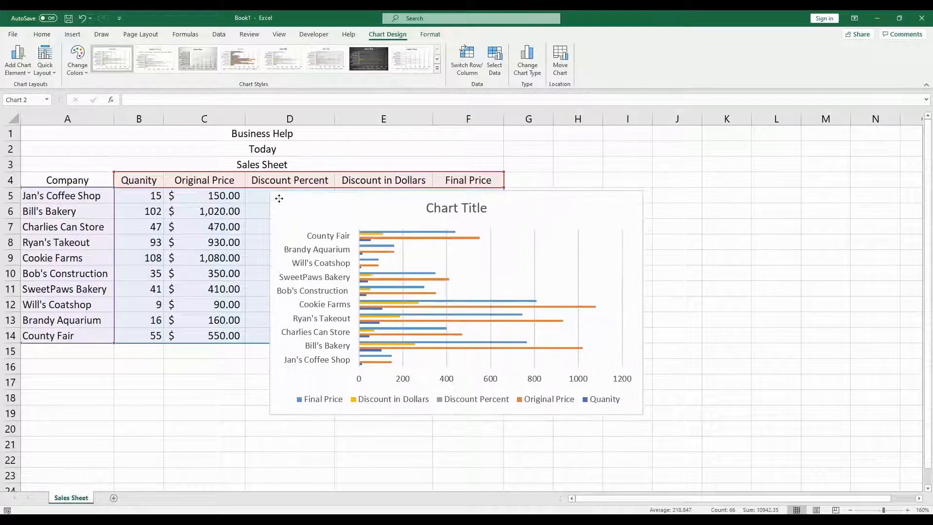
{"action": "left_click", "coordinate": [406, 307]}
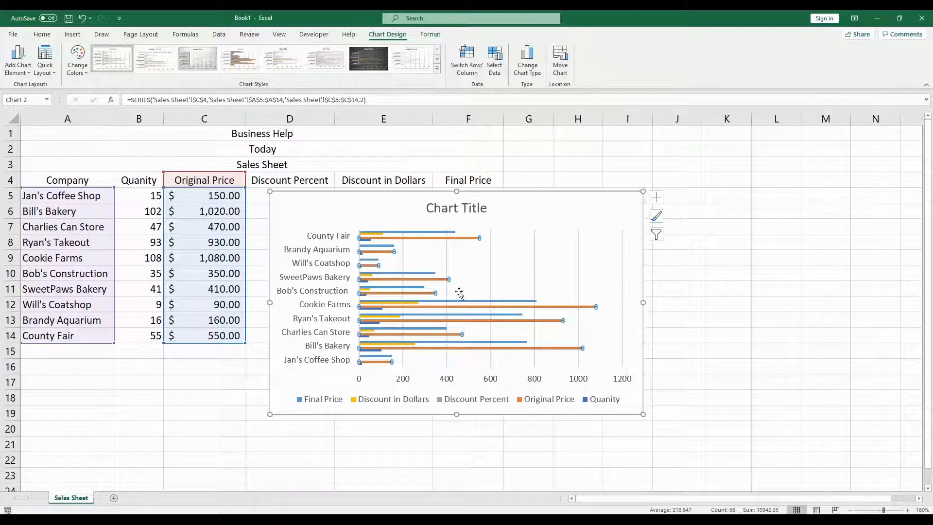
{"action": "left_click", "coordinate": [313, 270]}
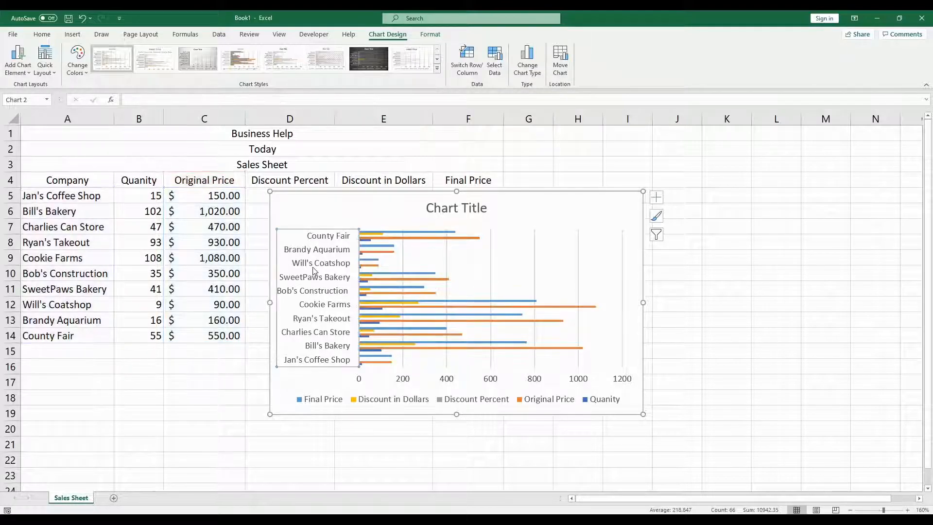
{"action": "left_click", "coordinate": [285, 200]}
{"action": "double_click", "coordinate": [285, 206]}
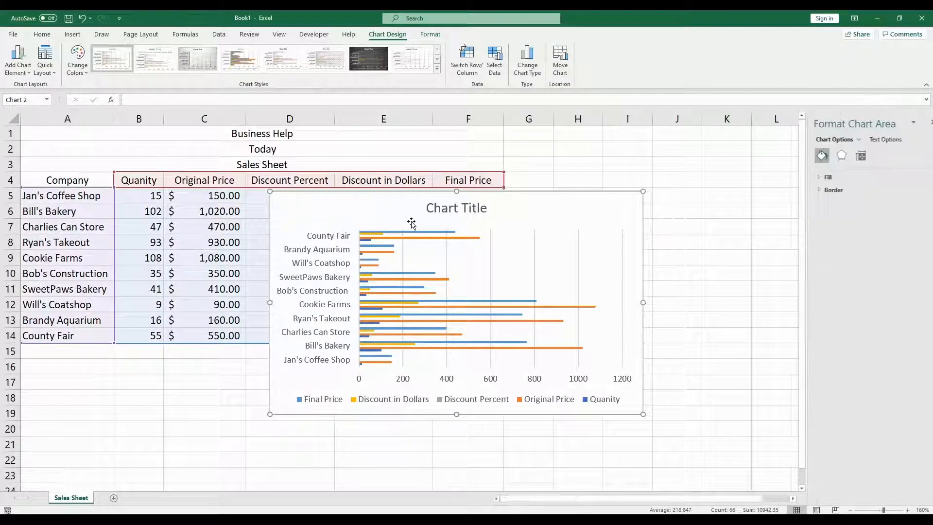
{"action": "left_click", "coordinate": [922, 124]}
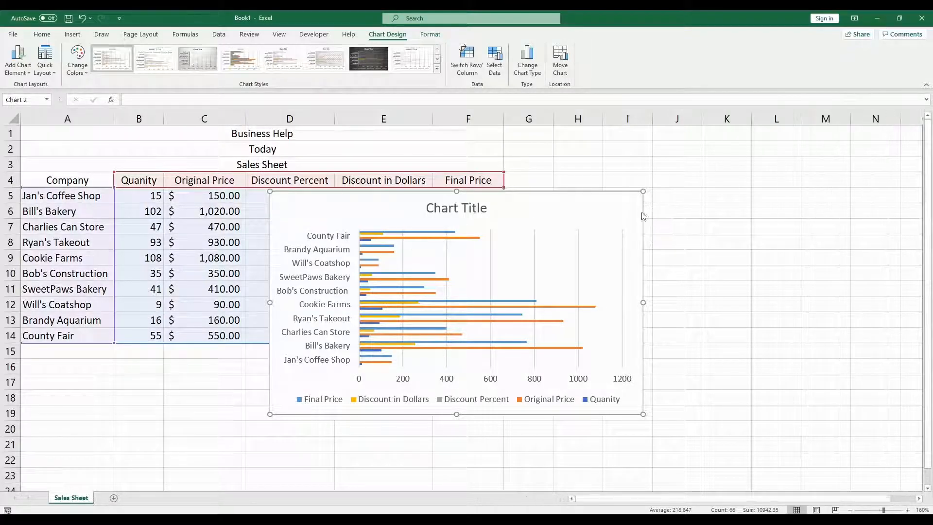
{"action": "mouse_move", "coordinate": [631, 204]}
{"action": "left_mouse_down"}
{"action": "mouse_move", "coordinate": [758, 184]}
{"action": "mouse_move", "coordinate": [877, 152]}
{"action": "mouse_move", "coordinate": [869, 146]}
{"action": "left_mouse_up"}
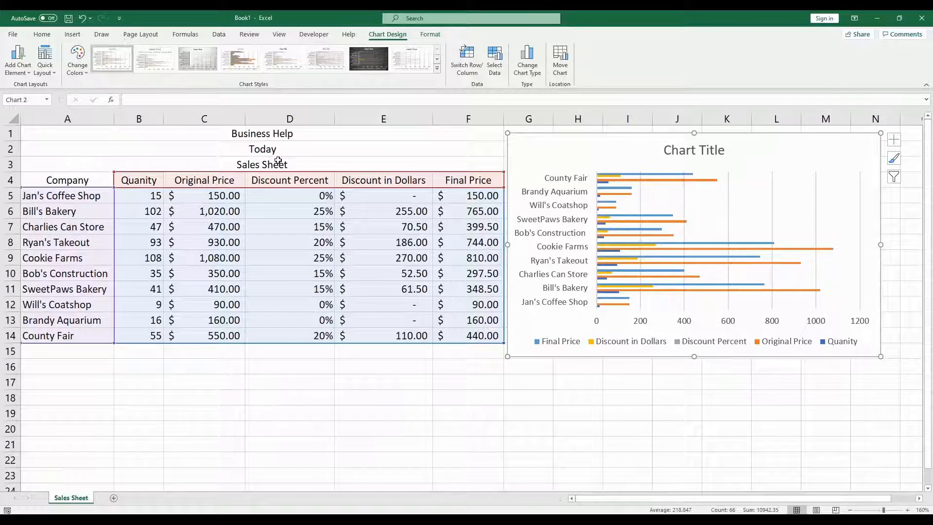
Step: Replace the bar chart's title with Sales Sheet and close the formatting pane
{"action": "double_click", "coordinate": [700, 151]}
{"action": "double_click", "coordinate": [700, 151]}
{"action": "left_click", "coordinate": [698, 148]}
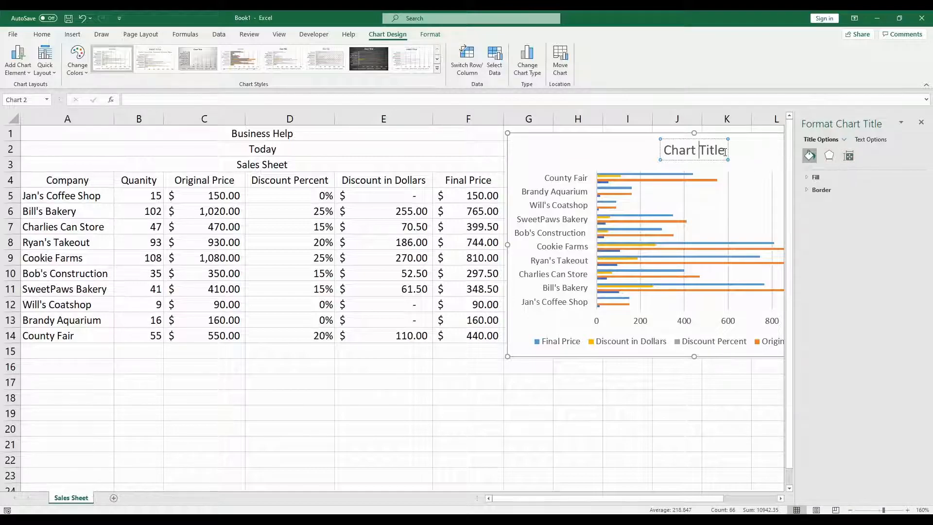
{"action": "key", "text": "BackSpace"}
{"action": "key", "text": "BackSpace"}
{"action": "key", "text": "BackSpace"}
{"action": "key", "text": "BackSpace"}
{"action": "key", "text": "BackSpace"}
{"action": "key", "text": "BackSpace"}
{"action": "key", "text": "BackSpace"}
{"action": "key", "text": "BackSpace"}
{"action": "key", "text": "BackSpace"}
{"action": "key", "text": "BackSpace"}
{"action": "key", "text": "BackSpace"}
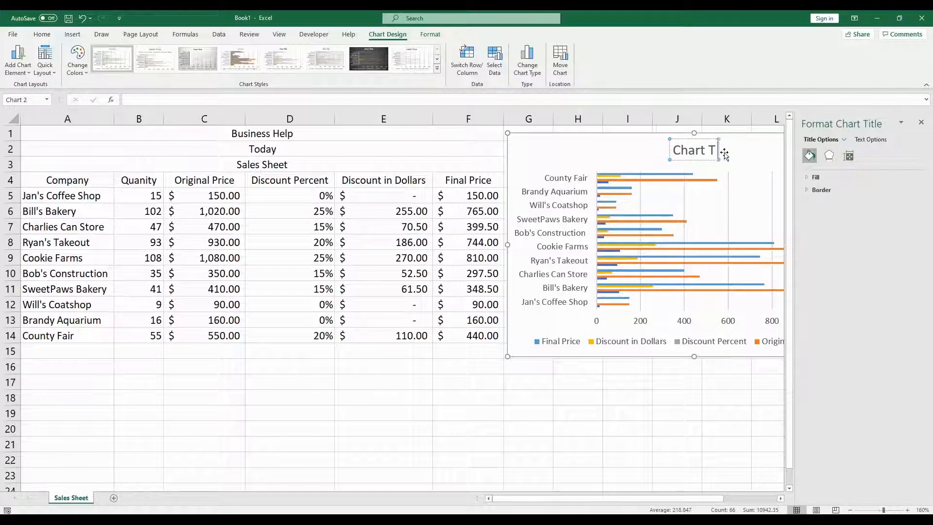
{"action": "type", "text": "Sales Sheet"}
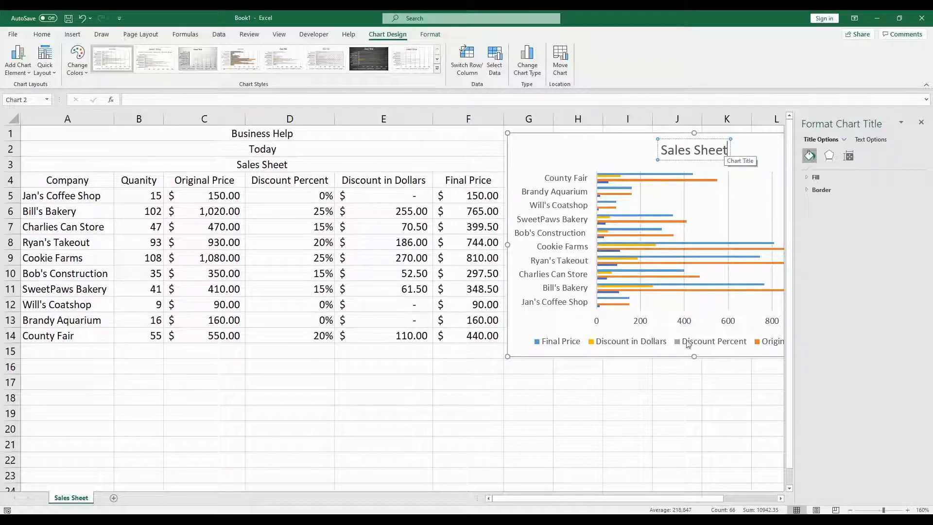
{"action": "left_click", "coordinate": [665, 380]}
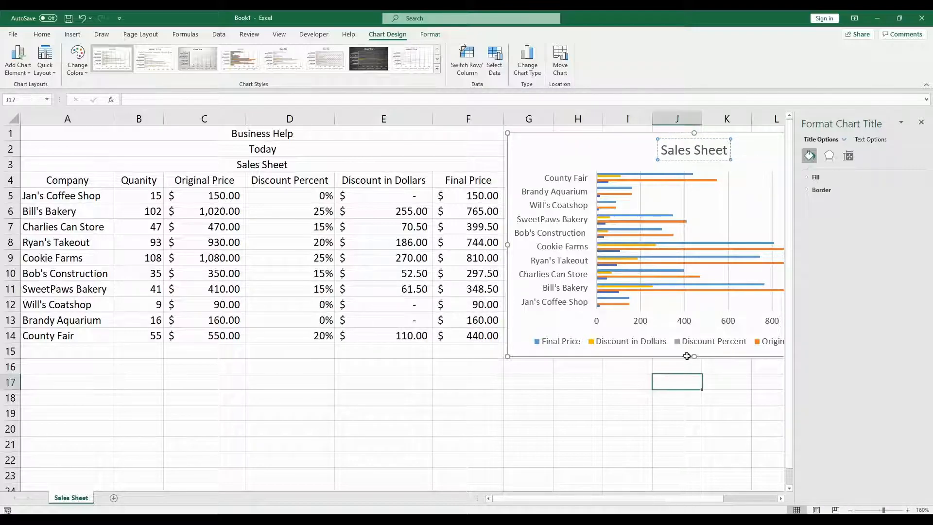
{"action": "left_click", "coordinate": [921, 122]}
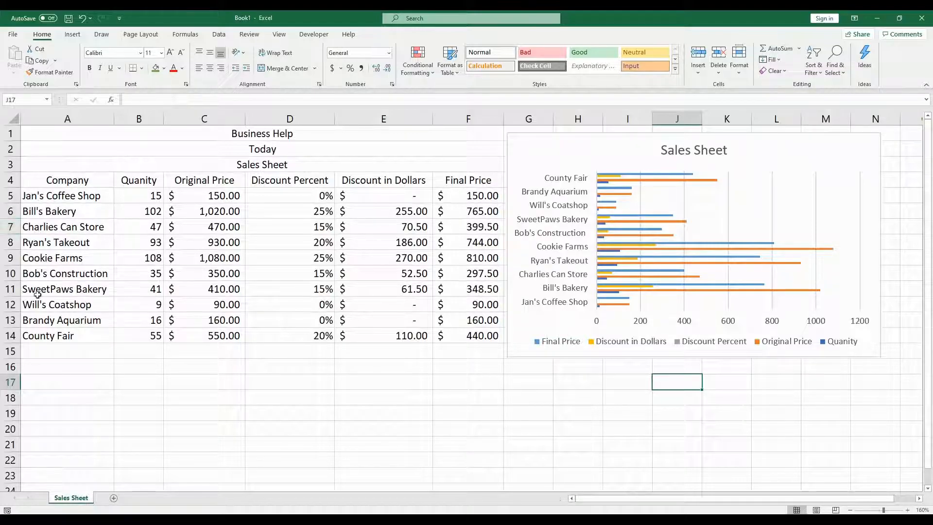
Step: Select the company names A5:A14 plus Final Price F5:F14 and insert a 2-D pie chart from All Charts
{"action": "left_click_drag", "start_coordinate": [76, 197], "coordinate": [84, 345]}
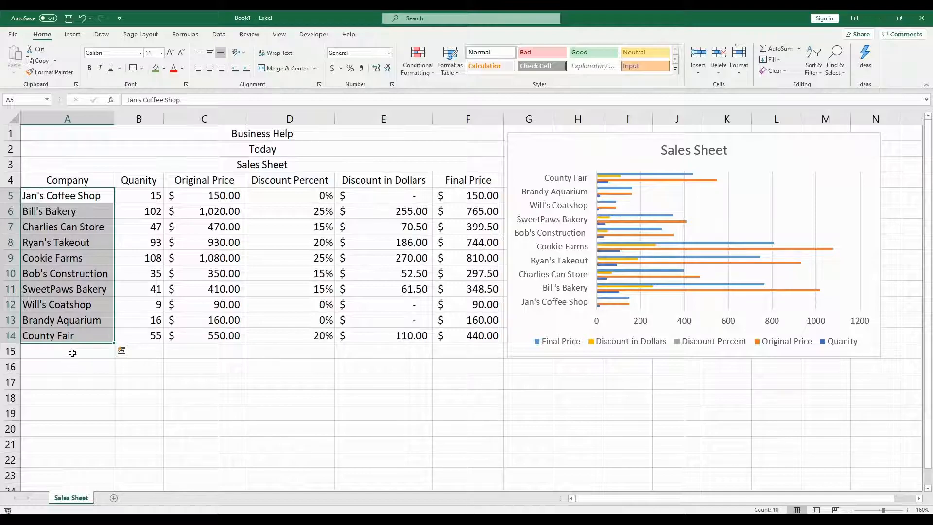
{"action": "left_click_drag", "start_coordinate": [477, 195], "coordinate": [486, 337]}
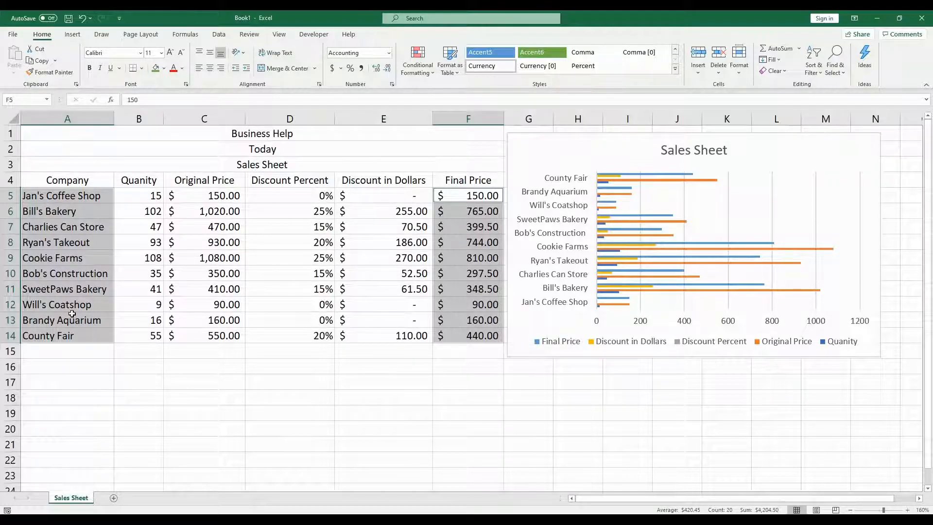
{"action": "left_click", "coordinate": [73, 35]}
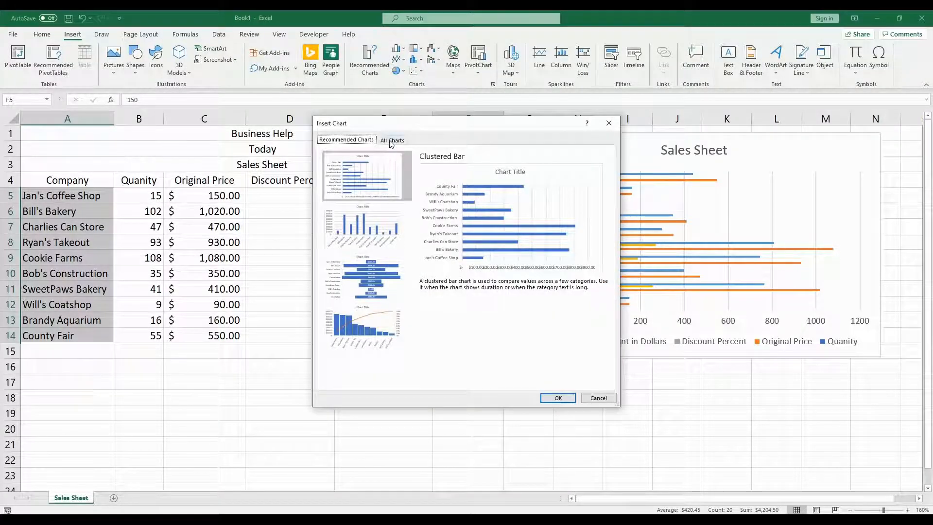
{"action": "left_click", "coordinate": [392, 140]}
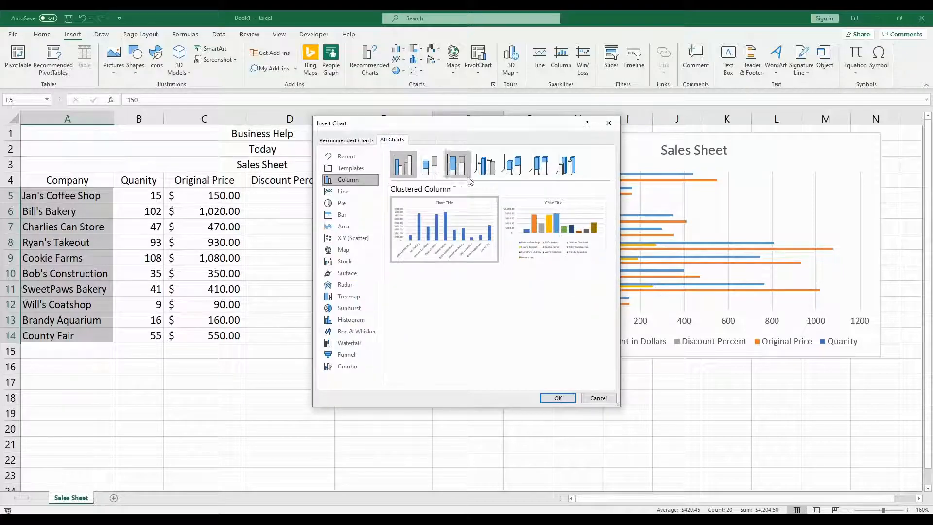
{"action": "mouse_move", "coordinate": [417, 202]}
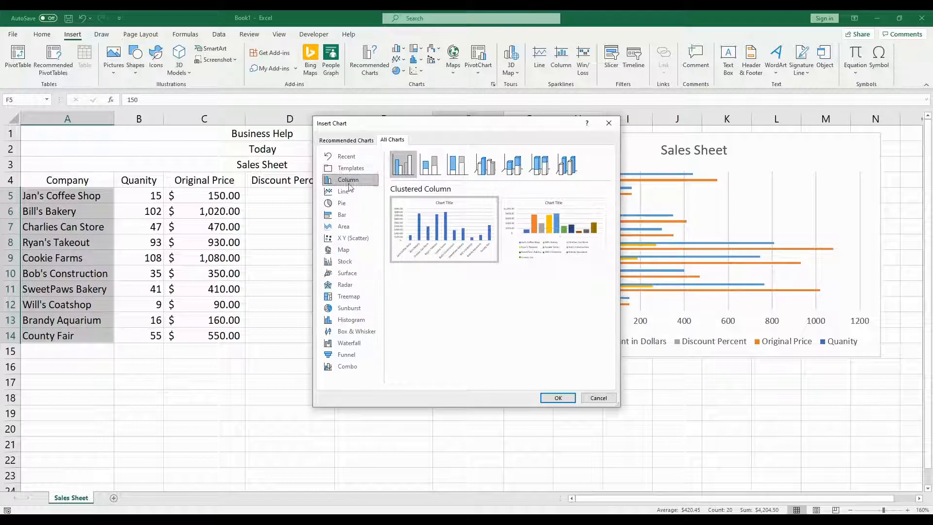
{"action": "left_click", "coordinate": [344, 205]}
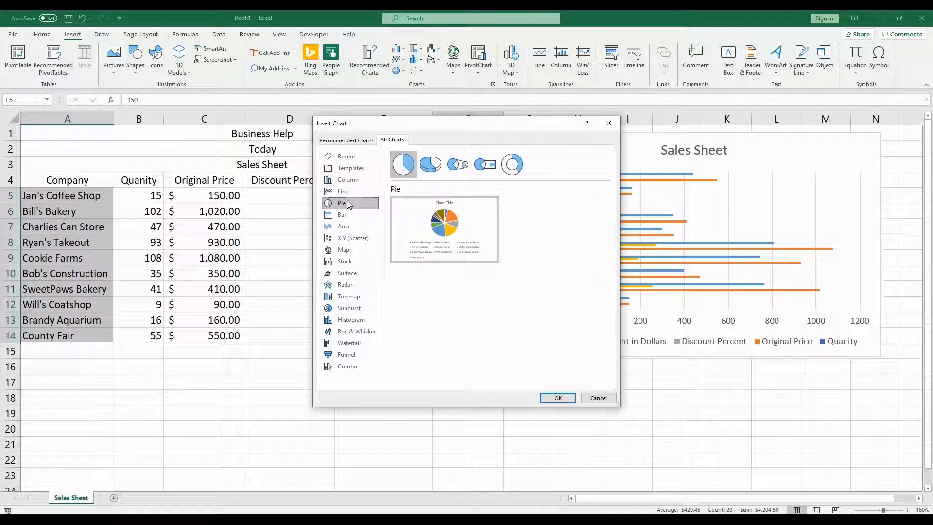
{"action": "left_click", "coordinate": [430, 164]}
{"action": "left_click", "coordinate": [457, 167]}
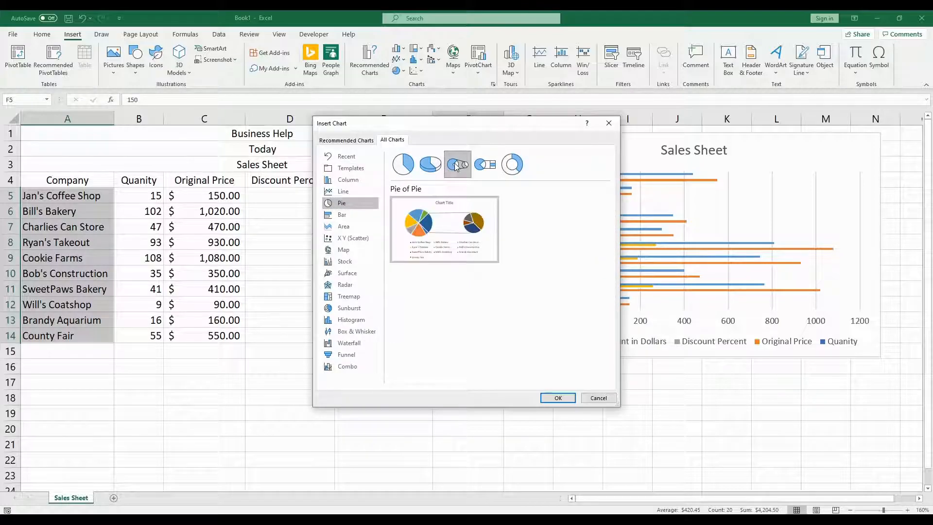
{"action": "left_click", "coordinate": [482, 166]}
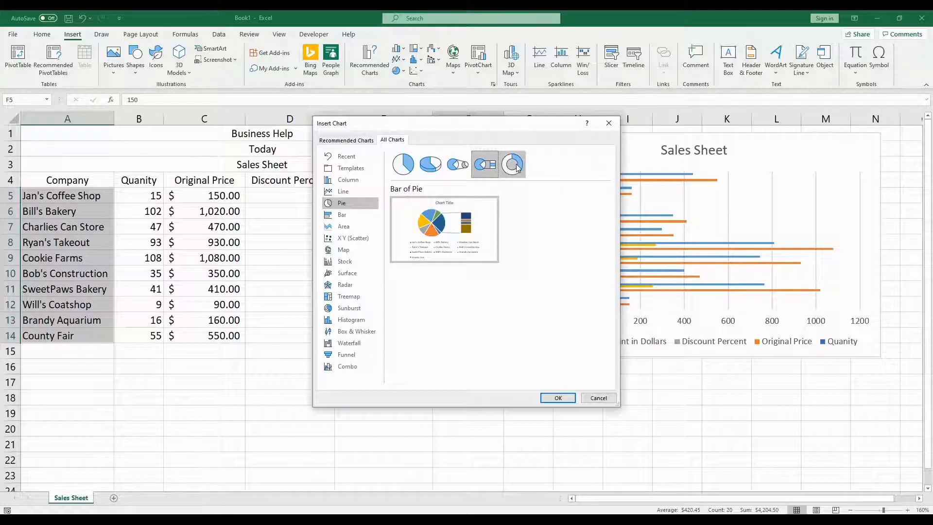
{"action": "left_click", "coordinate": [517, 166]}
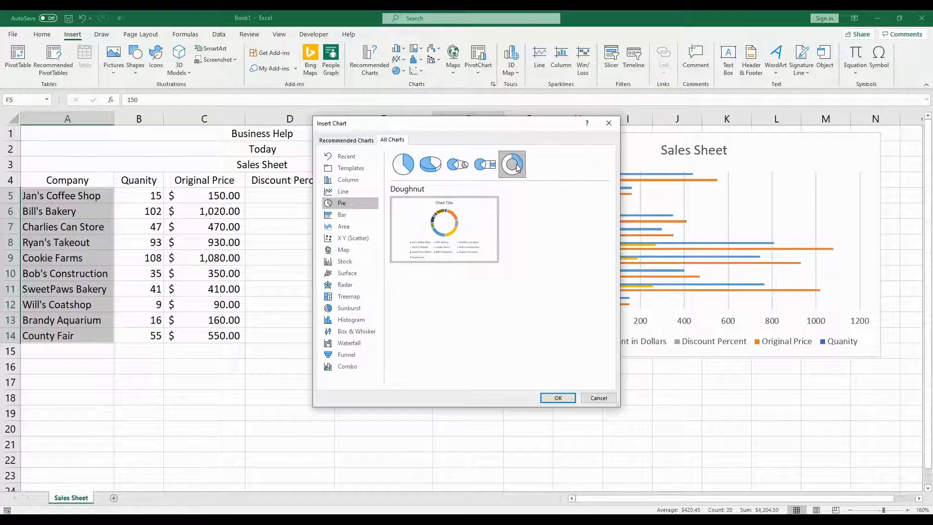
{"action": "left_click", "coordinate": [410, 165]}
{"action": "left_click", "coordinate": [430, 164]}
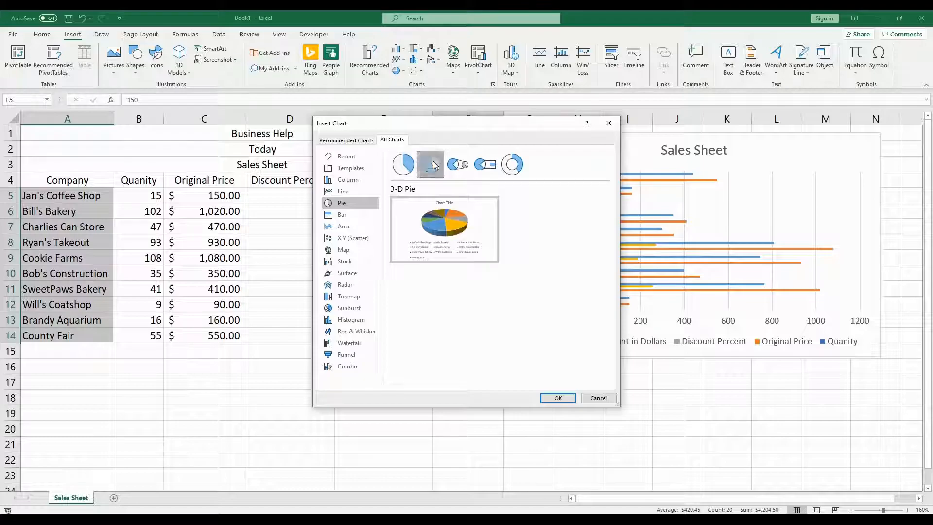
{"action": "left_click", "coordinate": [407, 165]}
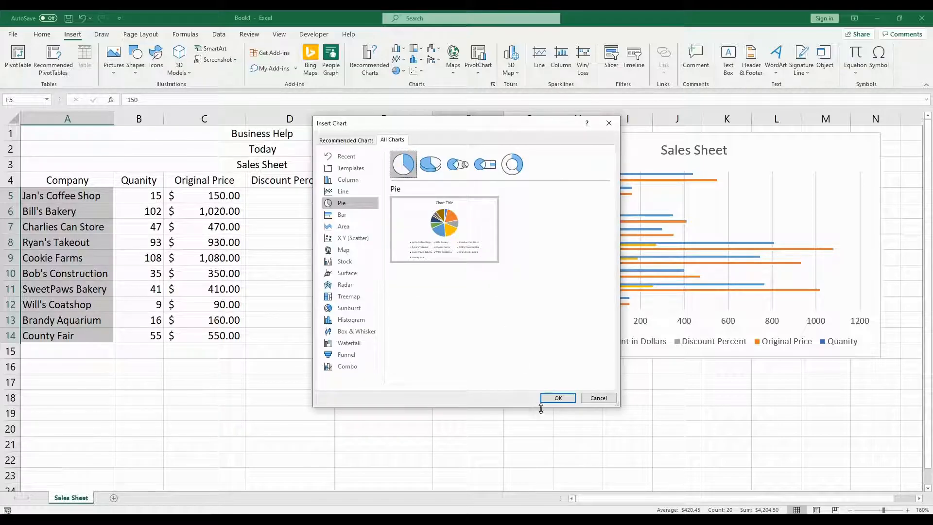
{"action": "left_click", "coordinate": [557, 398]}
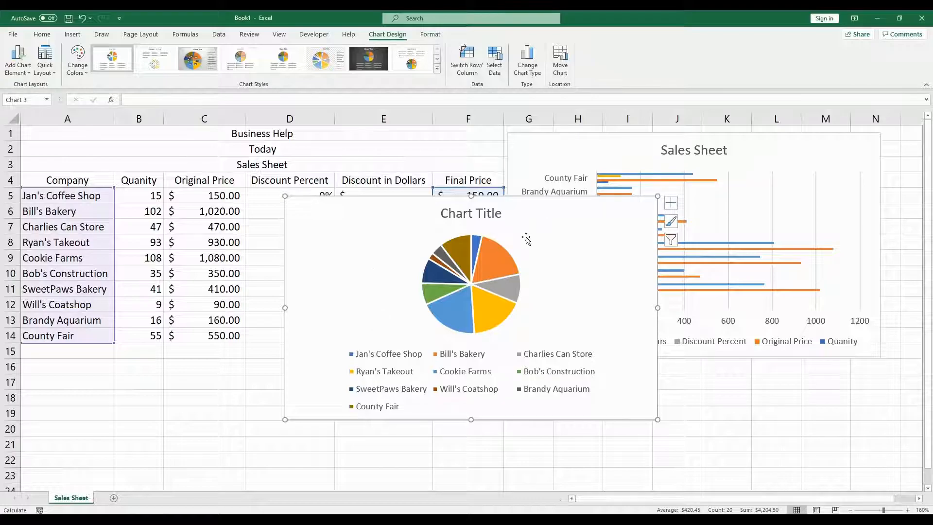
Step: Change the pie chart's title to Final Price
{"action": "double_click", "coordinate": [474, 212]}
{"action": "left_click_drag", "start_coordinate": [501, 212], "coordinate": [440, 213]}
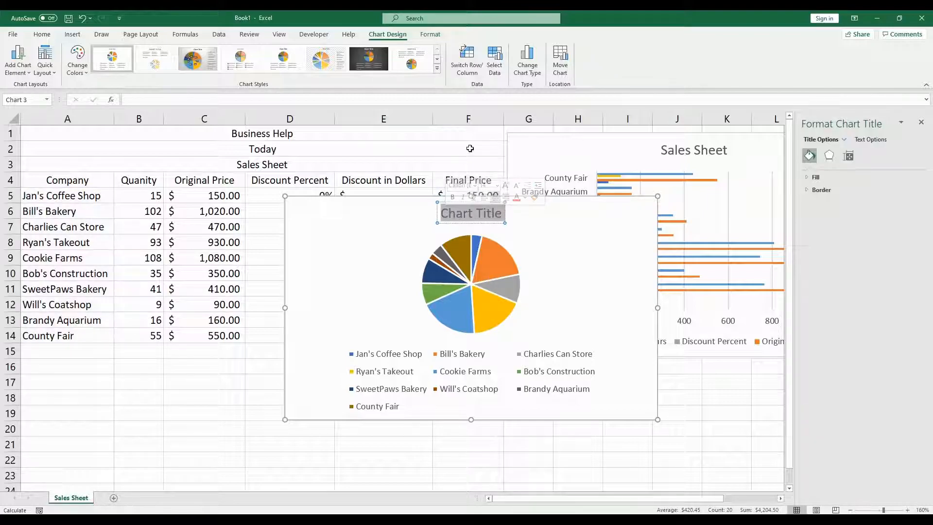
{"action": "type", "text": "F"}
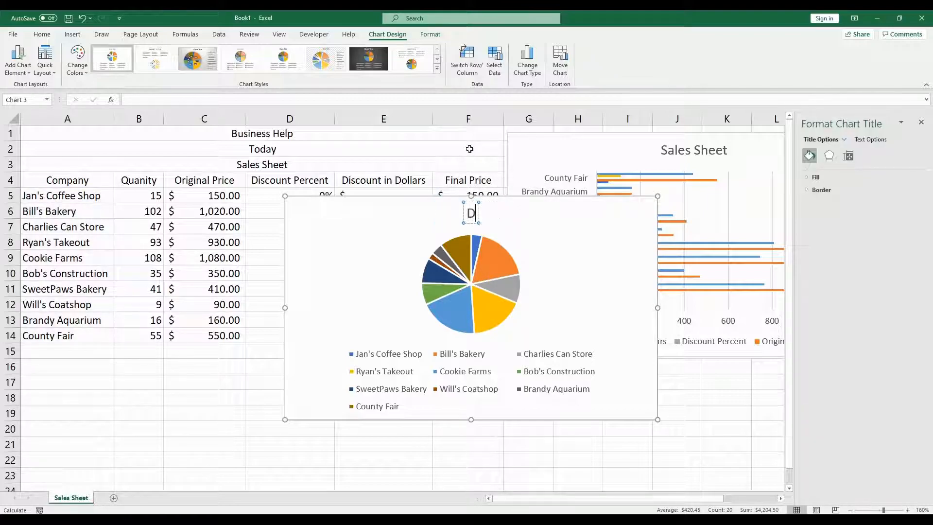
{"action": "type", "text": "inal"}
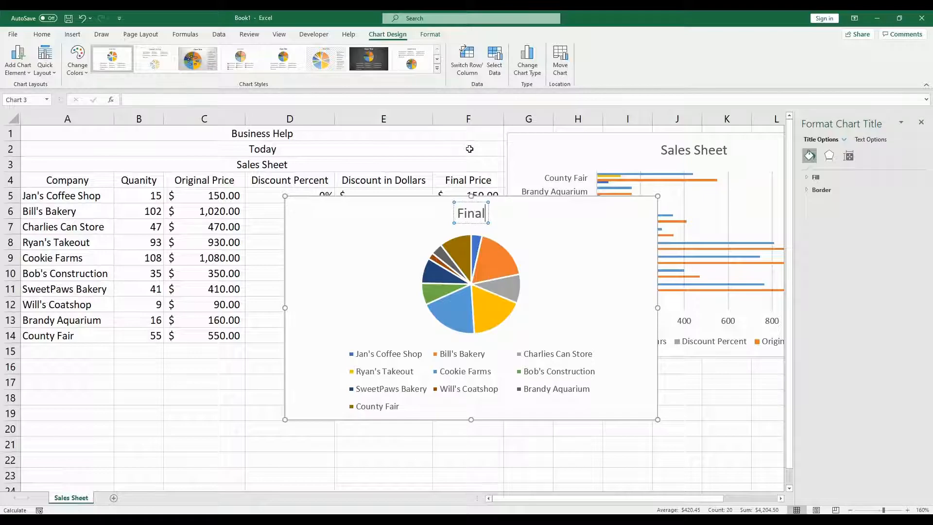
{"action": "type", "text": " Price"}
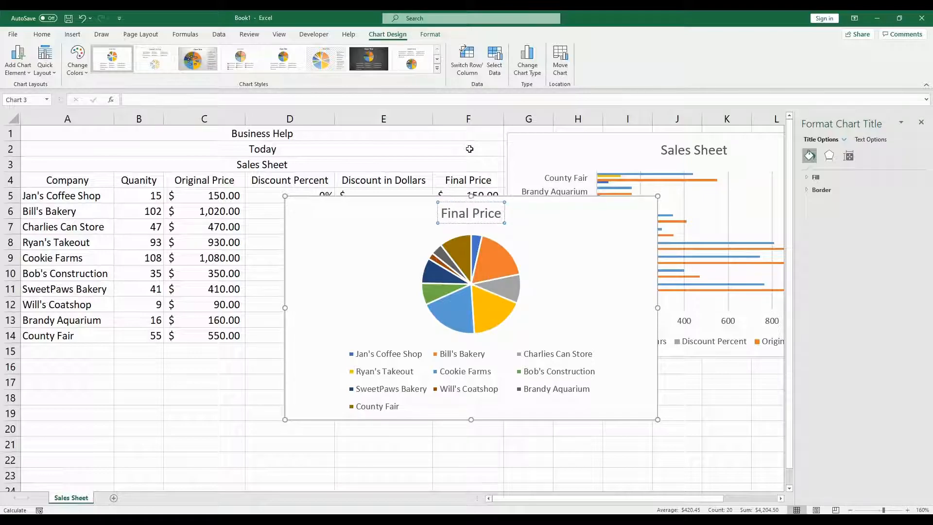
{"action": "left_click", "coordinate": [684, 442]}
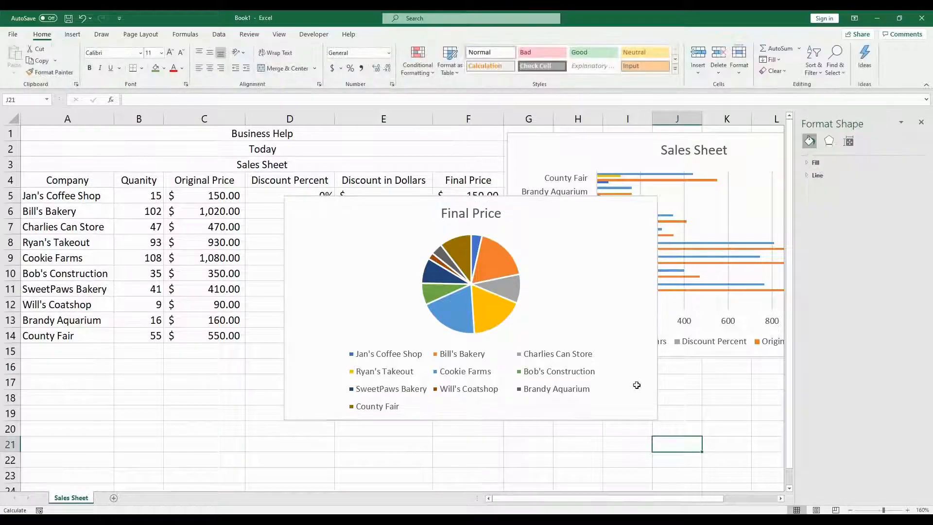
Step: Move the pie chart onto a new chart sheet named Final Price Chart
{"action": "right_click", "coordinate": [589, 305]}
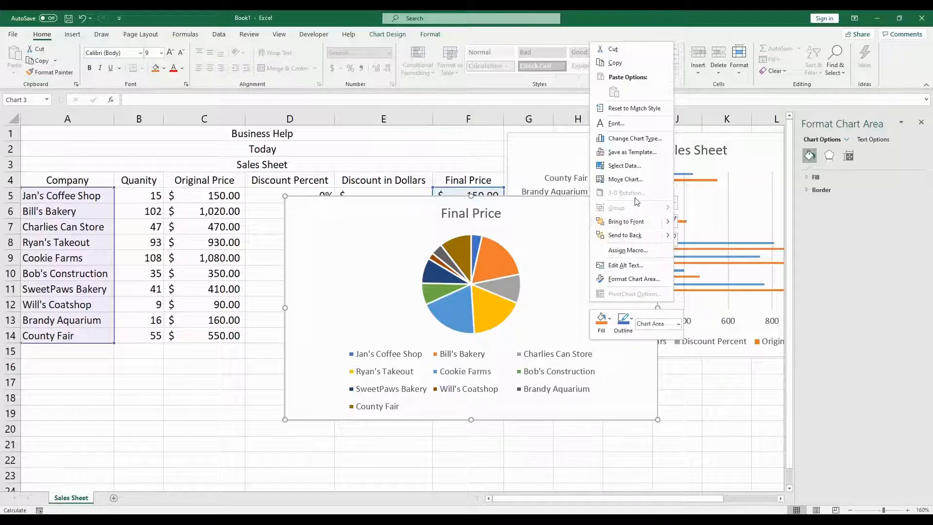
{"action": "left_click", "coordinate": [626, 180]}
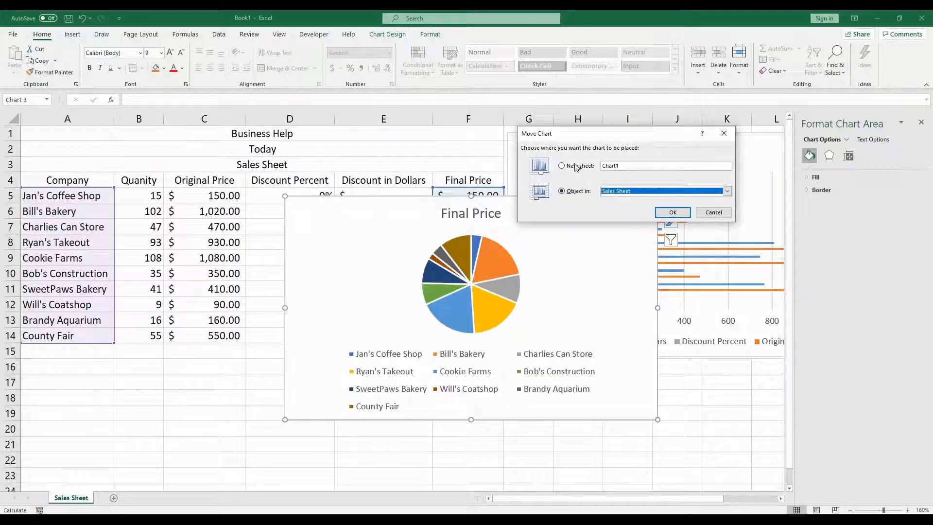
{"action": "left_click", "coordinate": [570, 167]}
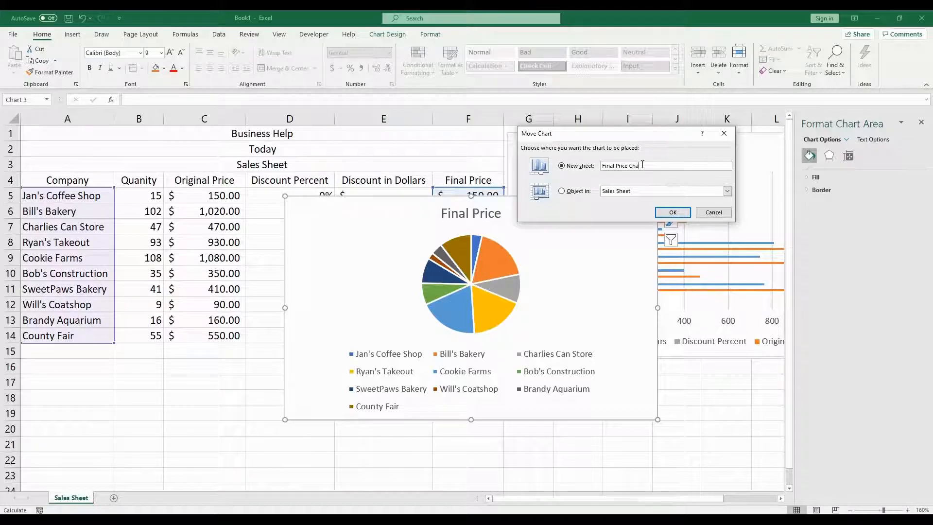
{"action": "left_click", "coordinate": [670, 212]}
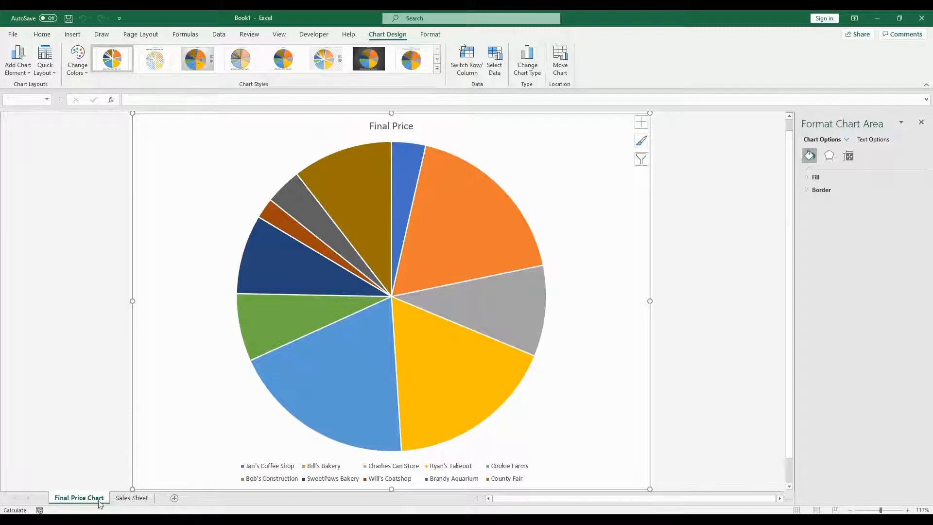
Step: Reorder the sheet tabs so Sales Sheet comes before Final Price Chart
{"action": "left_click_drag", "start_coordinate": [91, 500], "coordinate": [155, 501]}
{"action": "left_click_drag", "start_coordinate": [135, 499], "coordinate": [50, 498]}
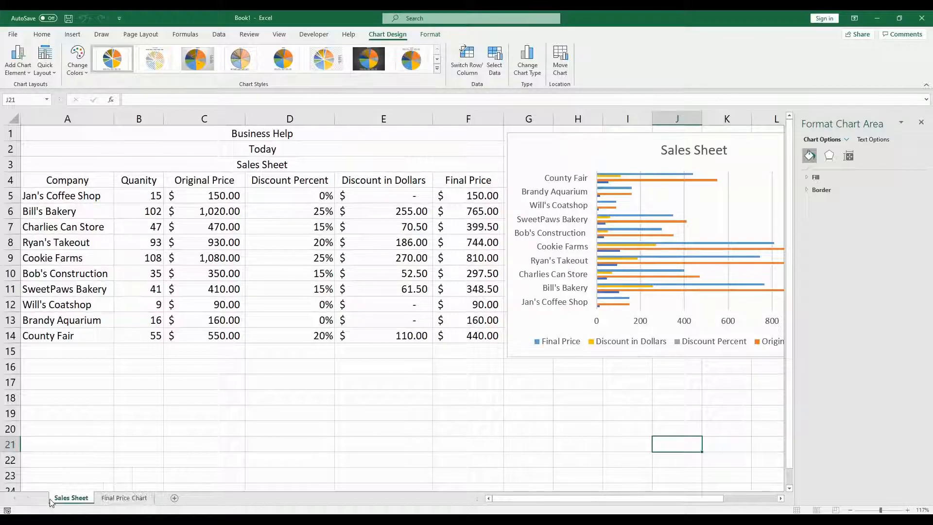
Step: On the Final Price Chart sheet, add data labels to the pie chart and position them at Outside End
{"action": "left_click", "coordinate": [112, 498]}
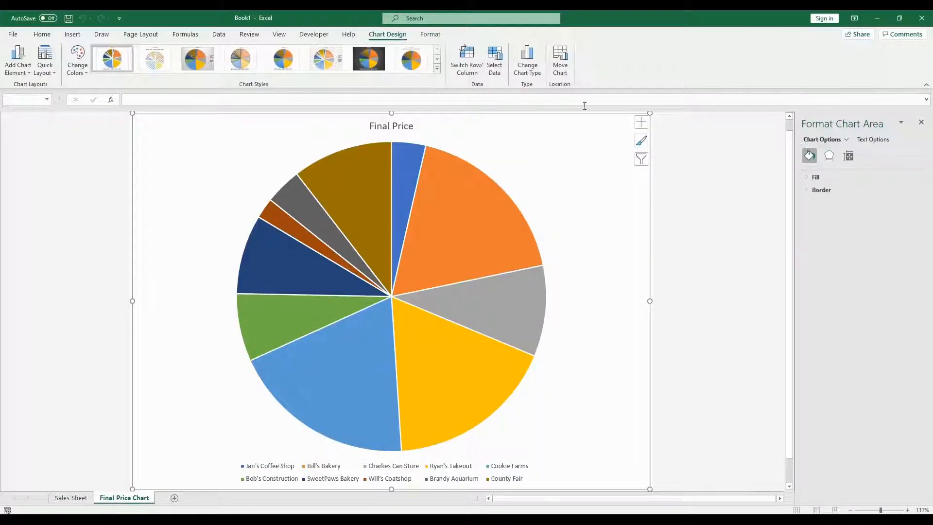
{"action": "mouse_move", "coordinate": [498, 195]}
{"action": "mouse_move", "coordinate": [364, 394]}
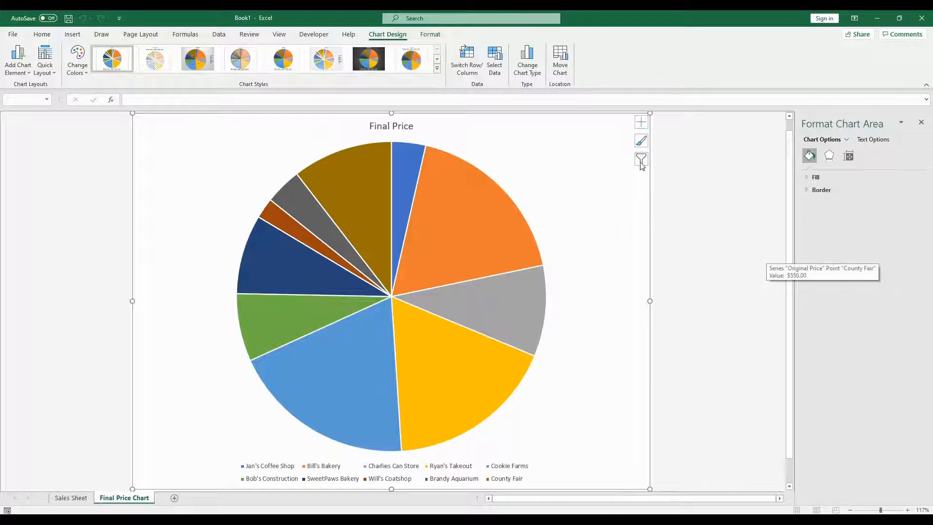
{"action": "left_click", "coordinate": [642, 125]}
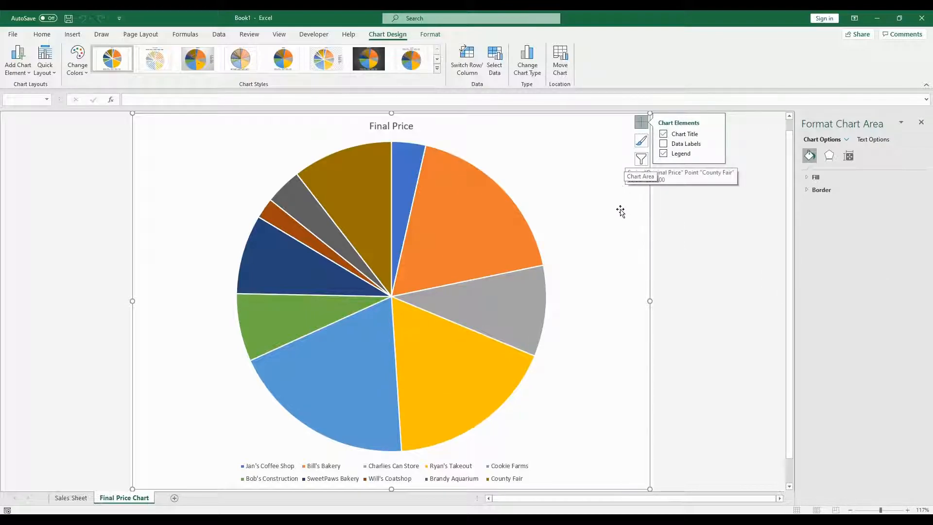
{"action": "left_click", "coordinate": [664, 143]}
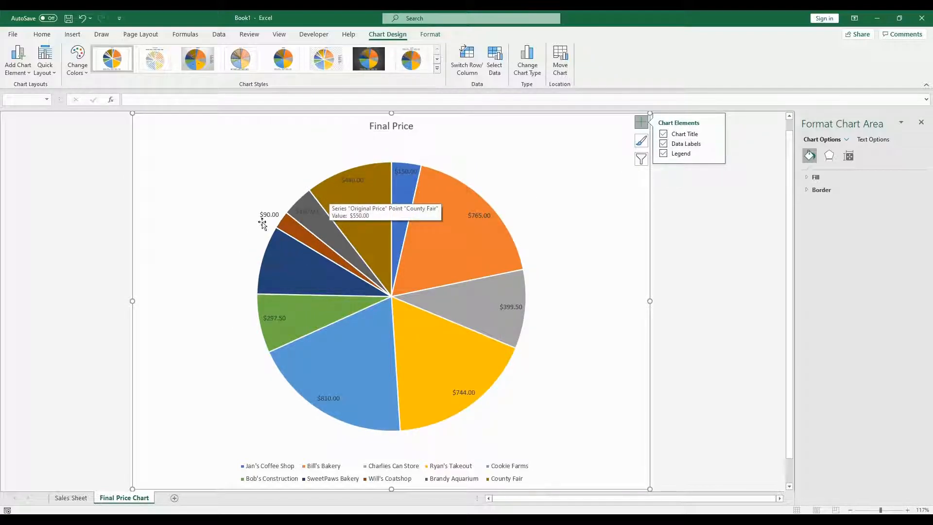
{"action": "mouse_move", "coordinate": [316, 280]}
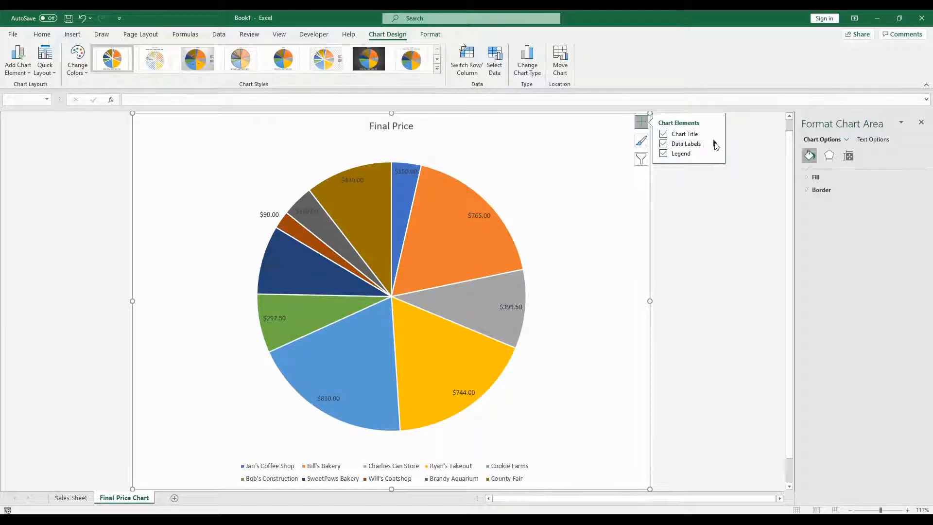
{"action": "left_click", "coordinate": [715, 144]}
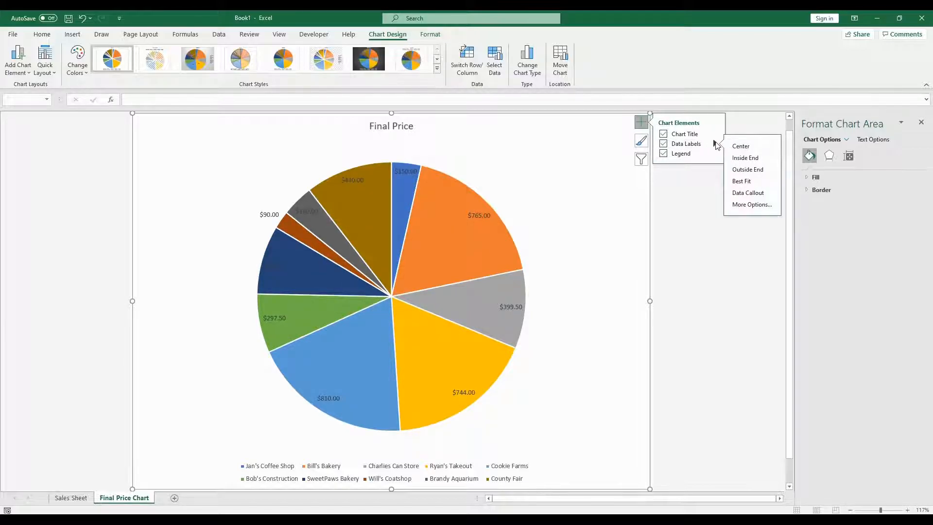
{"action": "left_click", "coordinate": [760, 171]}
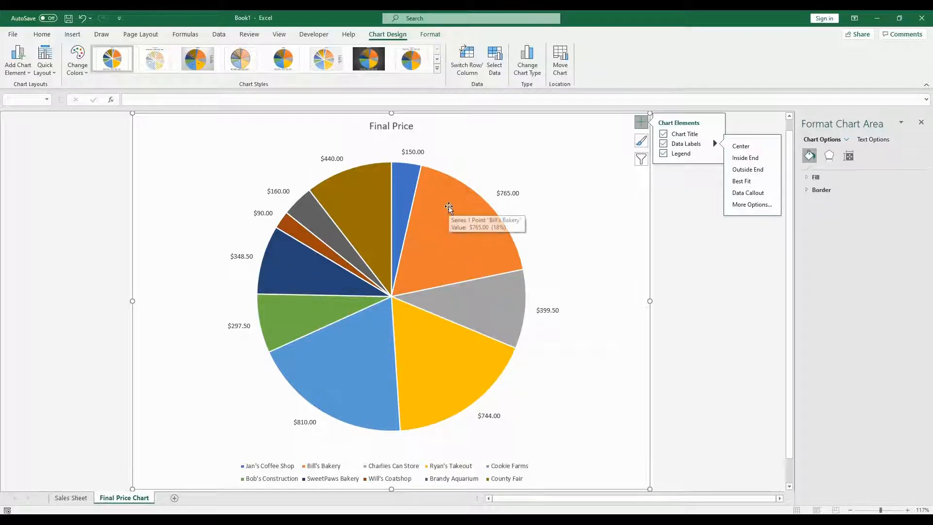
{"action": "left_click", "coordinate": [707, 238]}
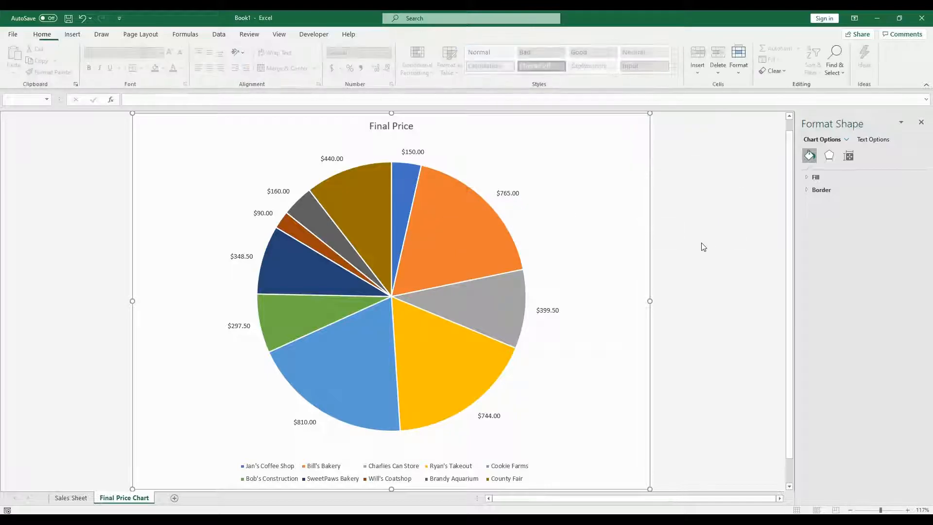
Step: Apply chart style Style 7 to the pie chart
{"action": "left_click", "coordinate": [407, 211]}
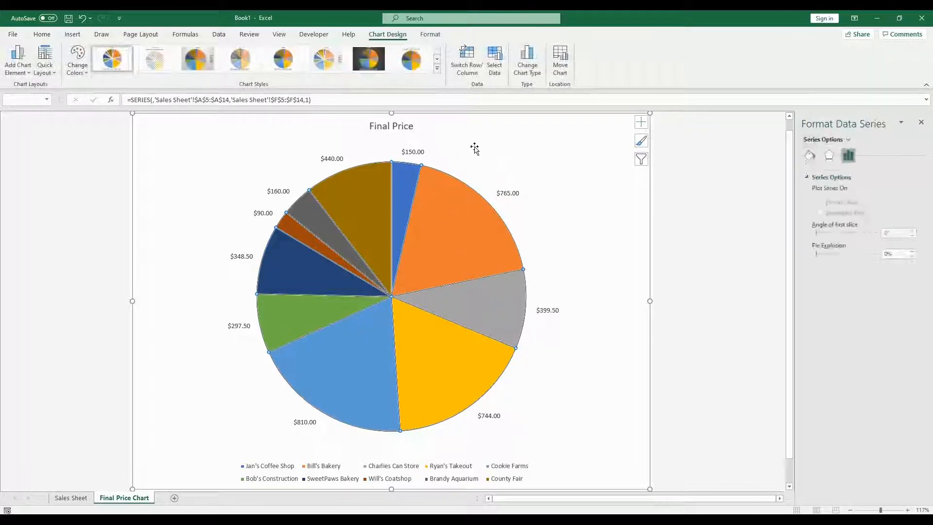
{"action": "left_click", "coordinate": [45, 61]}
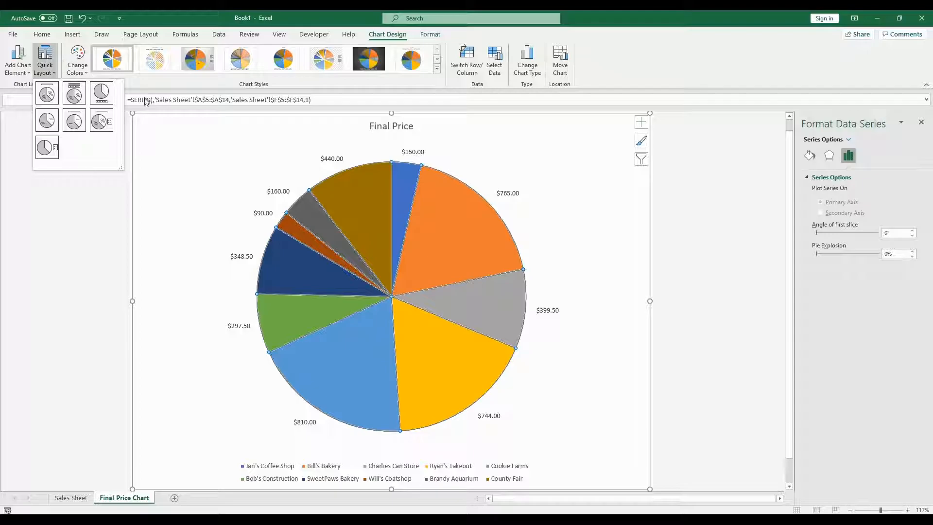
{"action": "left_click", "coordinate": [437, 69]}
{"action": "left_click", "coordinate": [437, 68]}
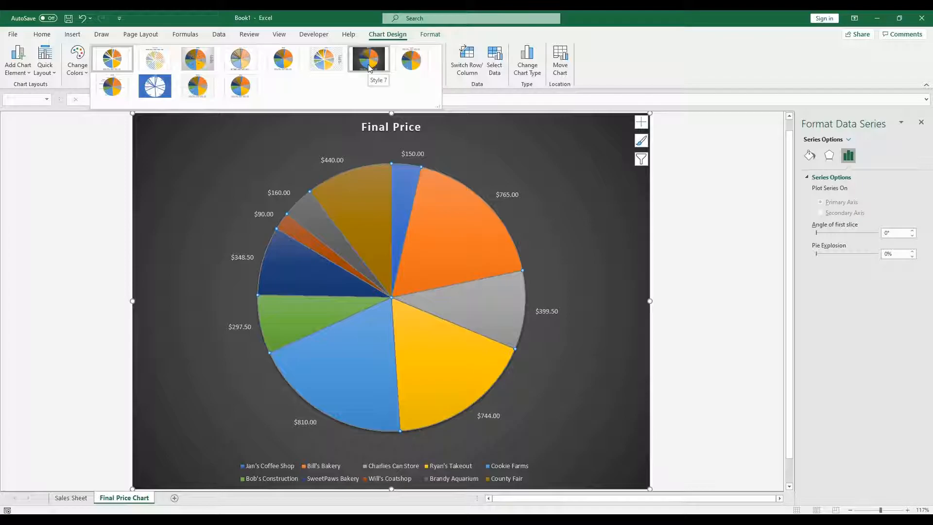
{"action": "left_click", "coordinate": [368, 66]}
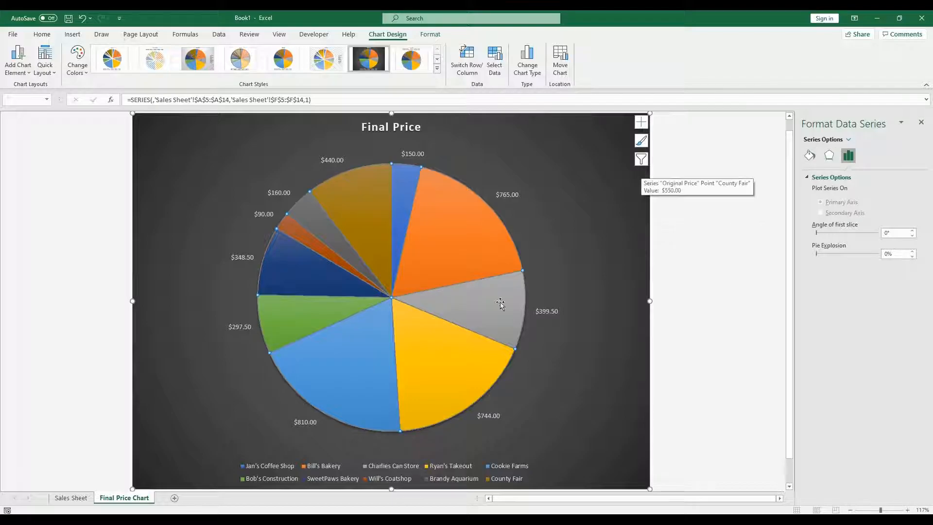
Step: Return to the Sales Sheet and close the formatting pane
{"action": "left_click", "coordinate": [68, 498]}
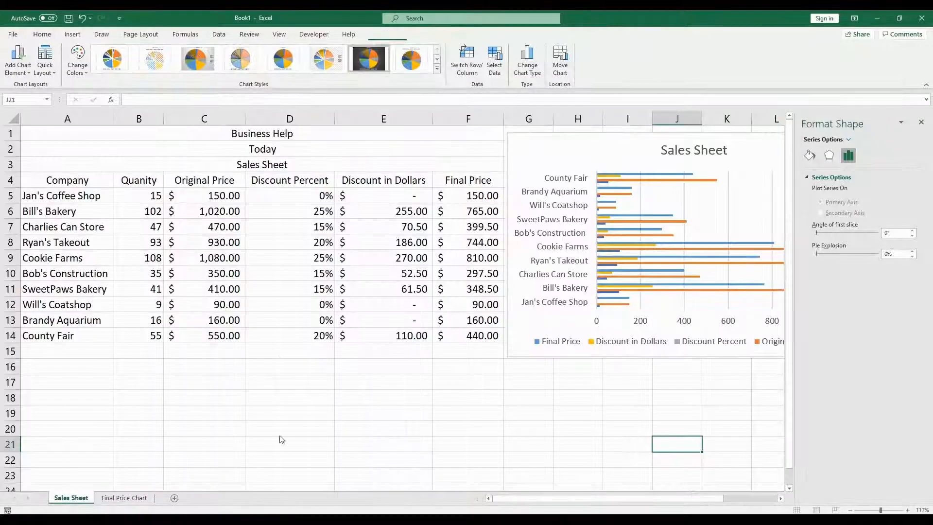
{"action": "left_click", "coordinate": [124, 498]}
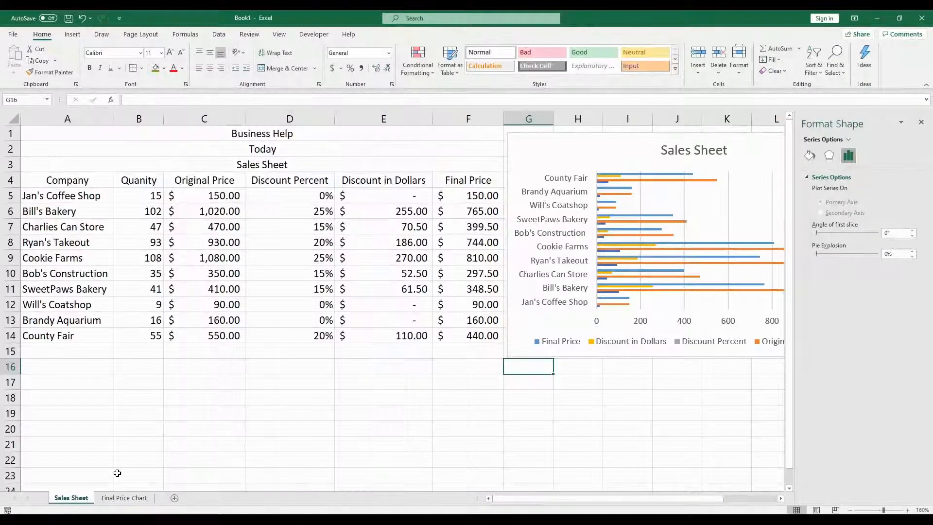
{"action": "left_click", "coordinate": [920, 121]}
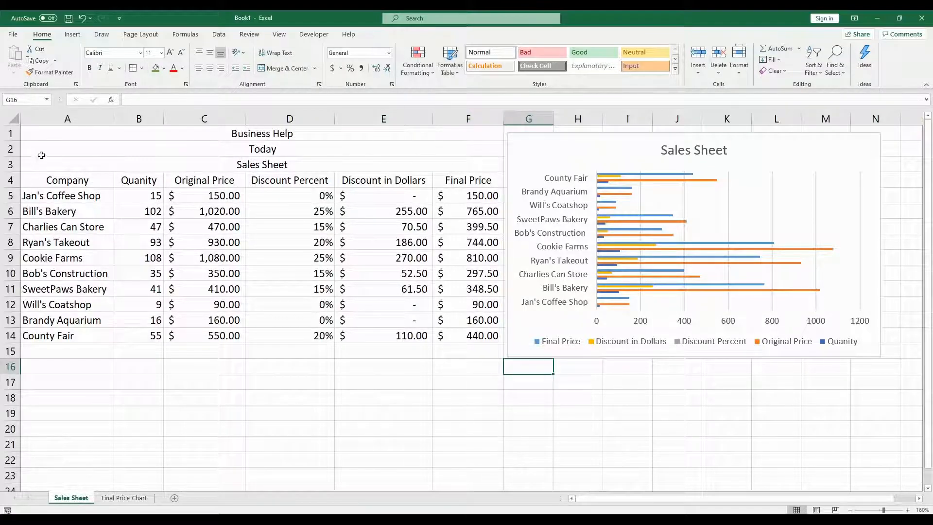
Step: Format A4:F14 as a table with headers using a dark gray Medium table style
{"action": "left_click_drag", "start_coordinate": [45, 179], "coordinate": [481, 335]}
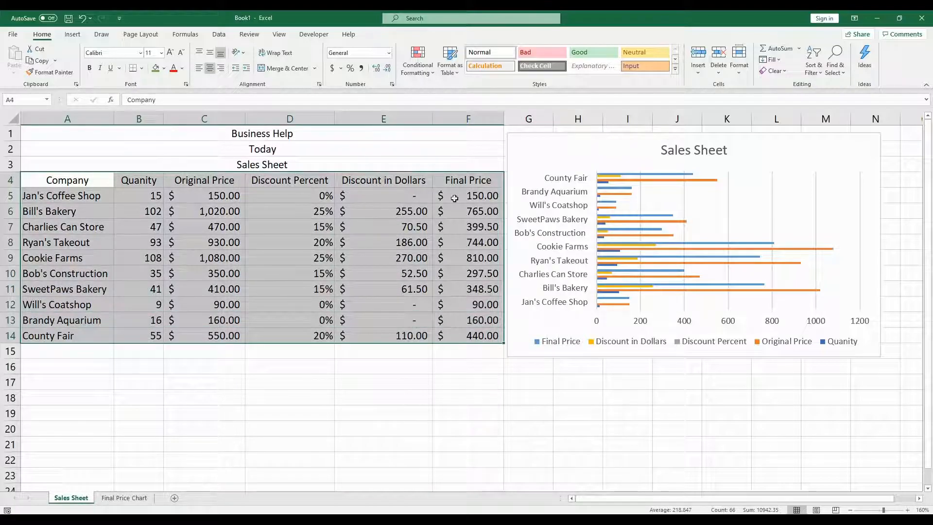
{"action": "left_click", "coordinate": [455, 73]}
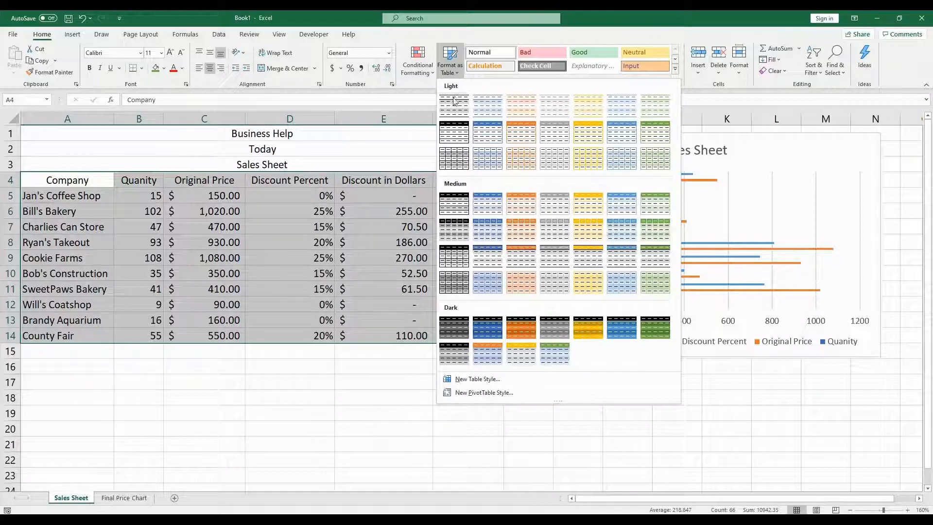
{"action": "left_click", "coordinate": [461, 240]}
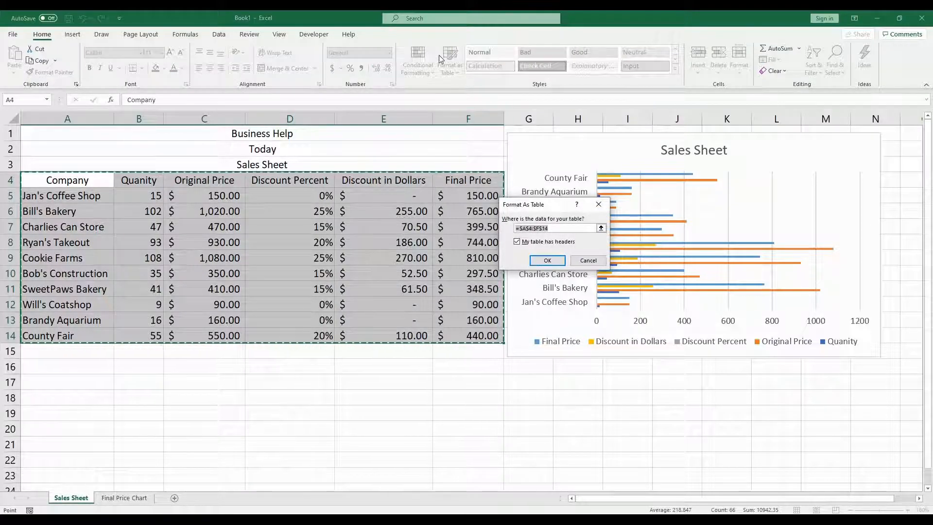
{"action": "left_click", "coordinate": [546, 261]}
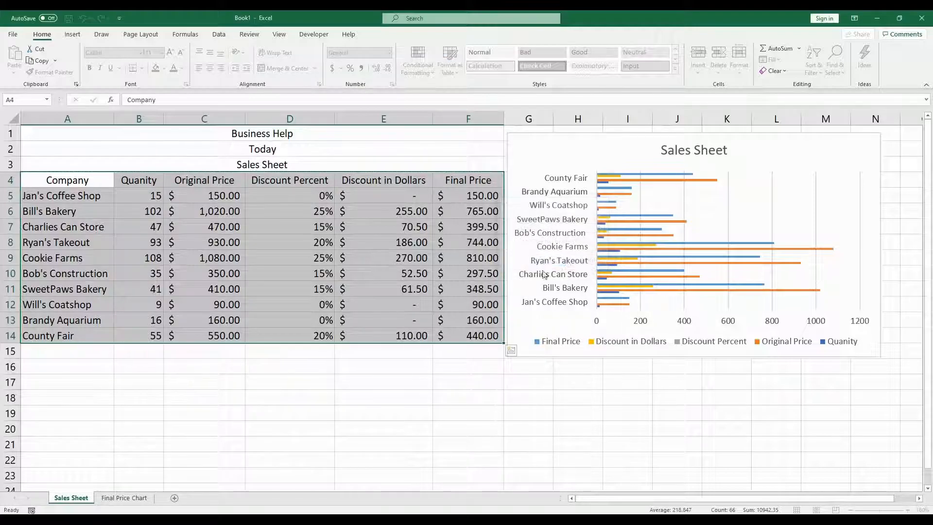
{"action": "left_click", "coordinate": [434, 403]}
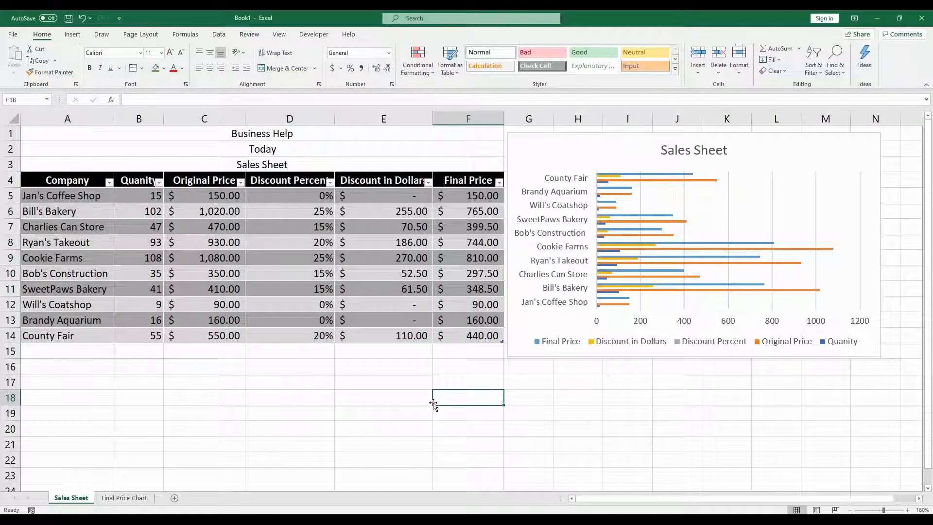
Step: Select the table range A4:F14 and insert the recommended Clustered Bar chart
{"action": "left_click", "coordinate": [174, 228]}
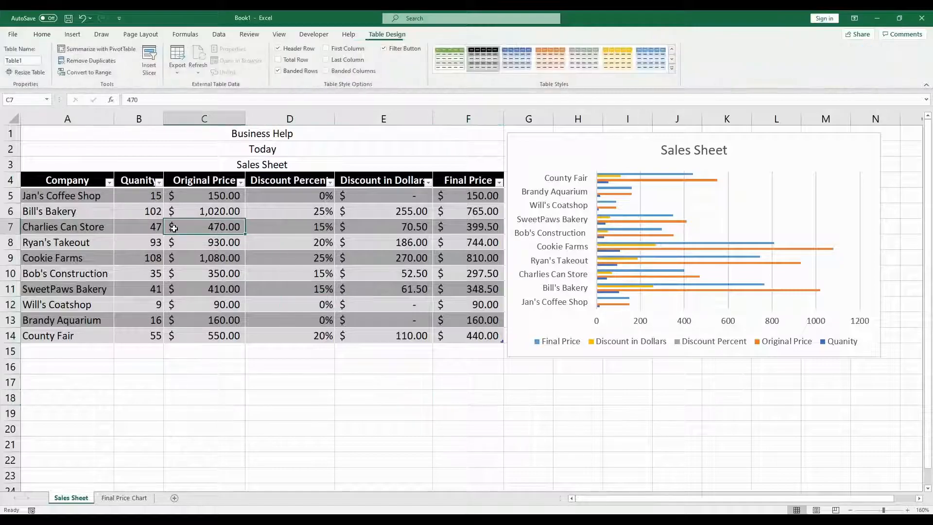
{"action": "left_click", "coordinate": [234, 364]}
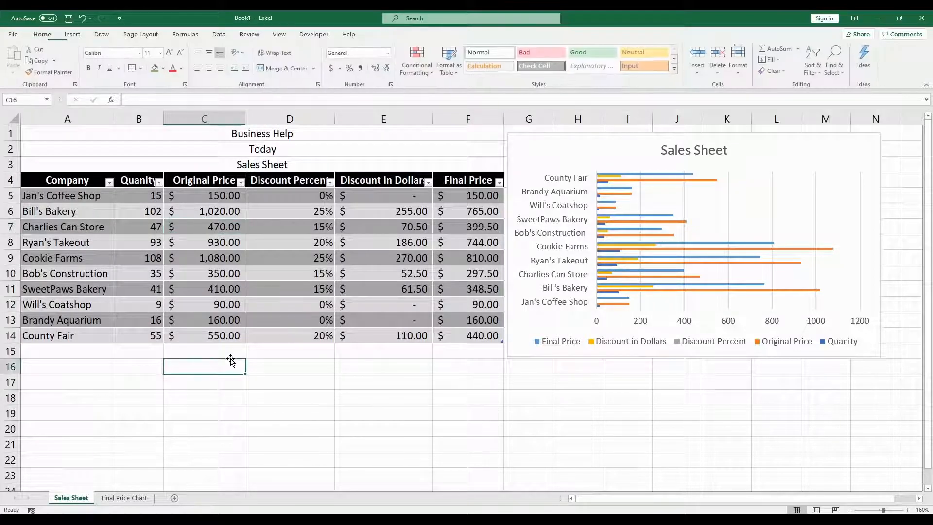
{"action": "left_click", "coordinate": [69, 195]}
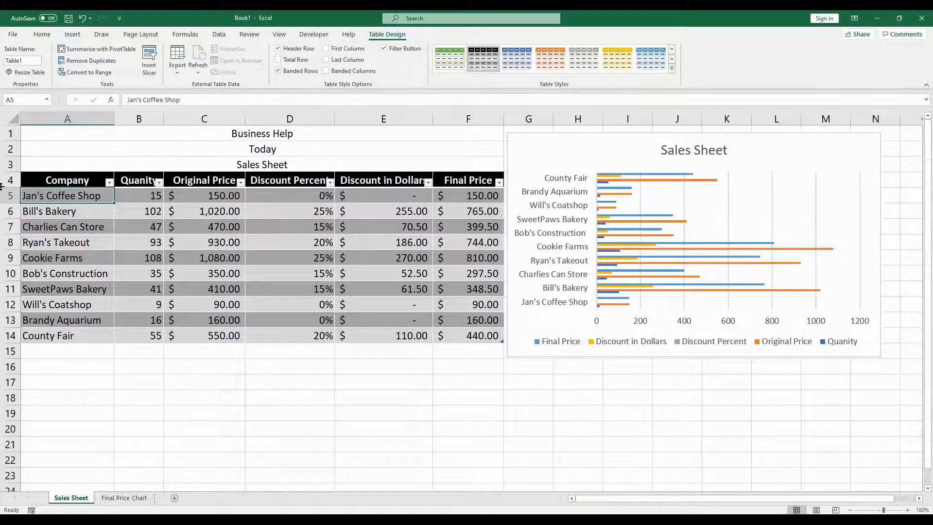
{"action": "left_click_drag", "start_coordinate": [64, 183], "coordinate": [479, 335]}
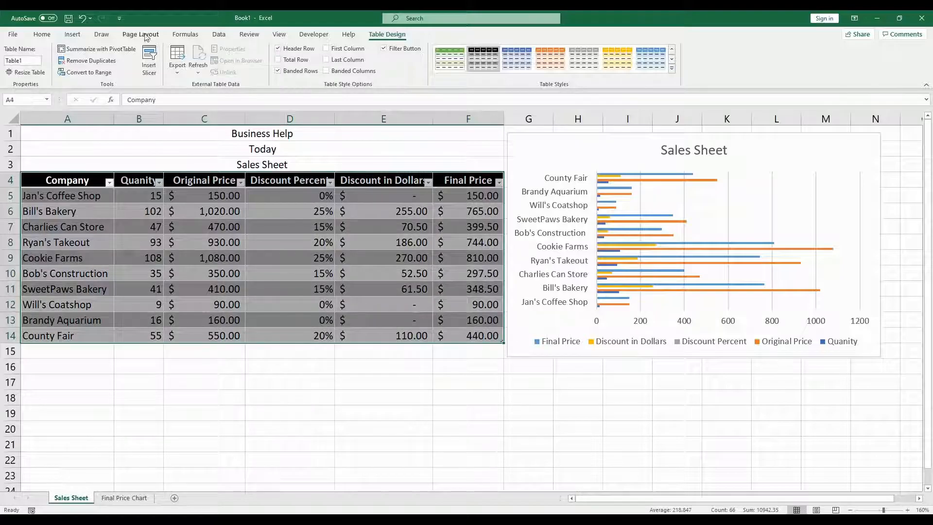
{"action": "left_click", "coordinate": [73, 34]}
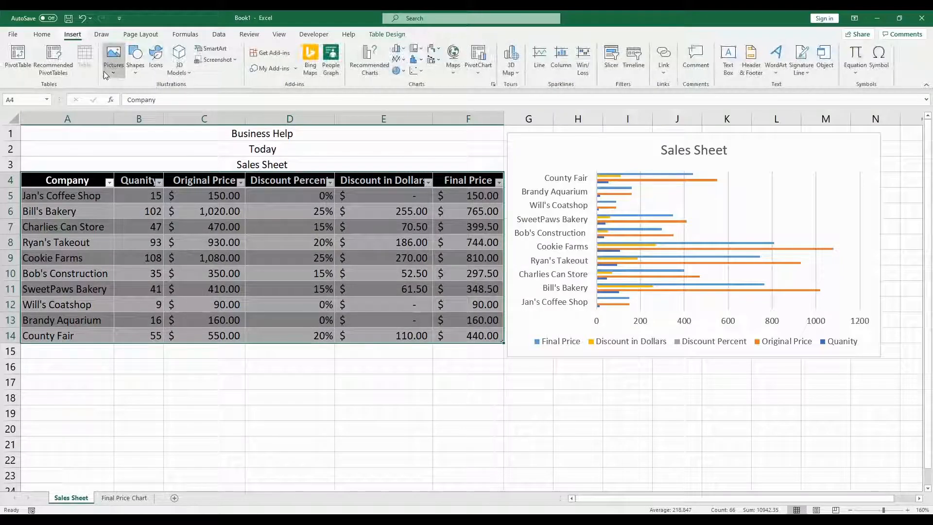
{"action": "left_click", "coordinate": [383, 70]}
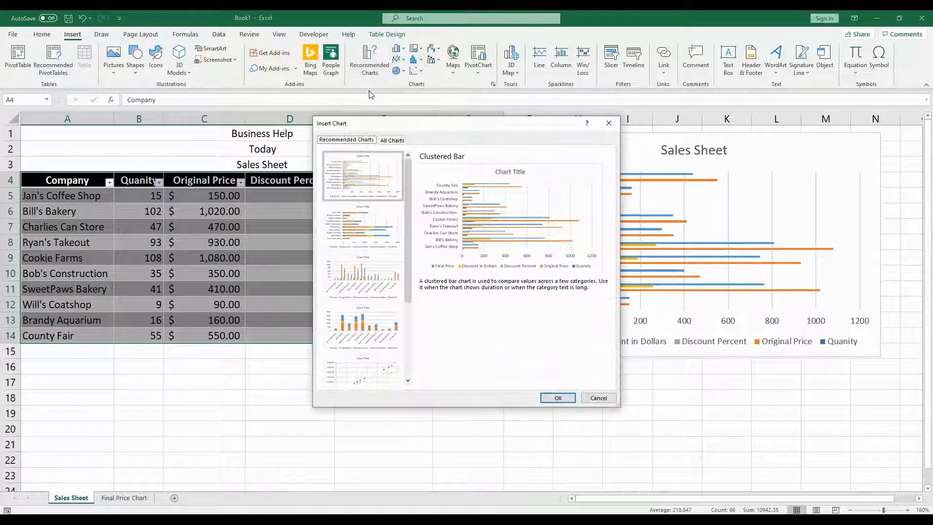
{"action": "left_click", "coordinate": [560, 395]}
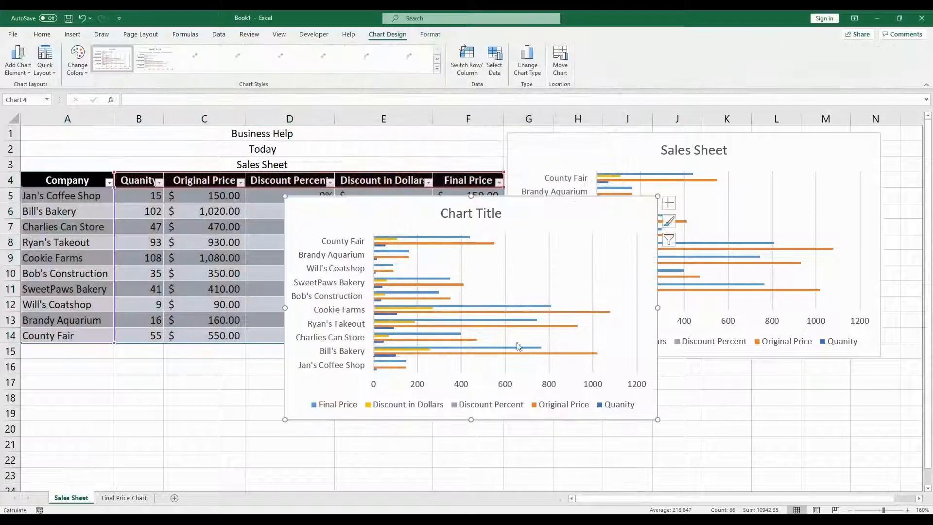
Step: Move the new bar chart beneath the Sales Sheet chart, starting around column G, row 16
{"action": "left_click_drag", "start_coordinate": [586, 214], "coordinate": [807, 375]}
{"action": "scroll", "coordinate": [783, 329], "scroll_direction": "down", "scroll_amount": 2}
{"action": "scroll", "coordinate": [781, 327], "scroll_direction": "up", "scroll_amount": 1}
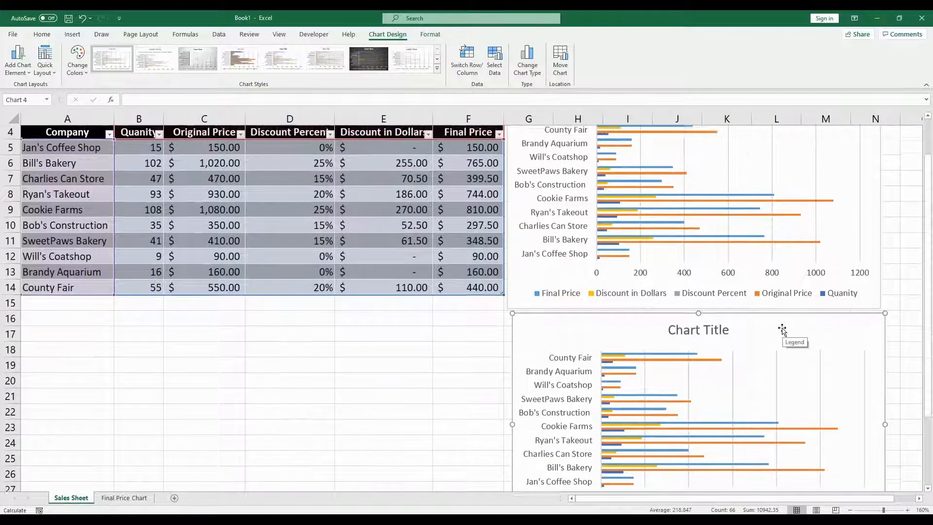
{"action": "left_click", "coordinate": [851, 510]}
{"action": "left_click", "coordinate": [850, 509]}
{"action": "scroll", "coordinate": [732, 410], "scroll_direction": "up", "scroll_amount": 1}
{"action": "scroll", "coordinate": [729, 410], "scroll_direction": "down", "scroll_amount": 1}
{"action": "scroll", "coordinate": [663, 336], "scroll_direction": "up", "scroll_amount": 1}
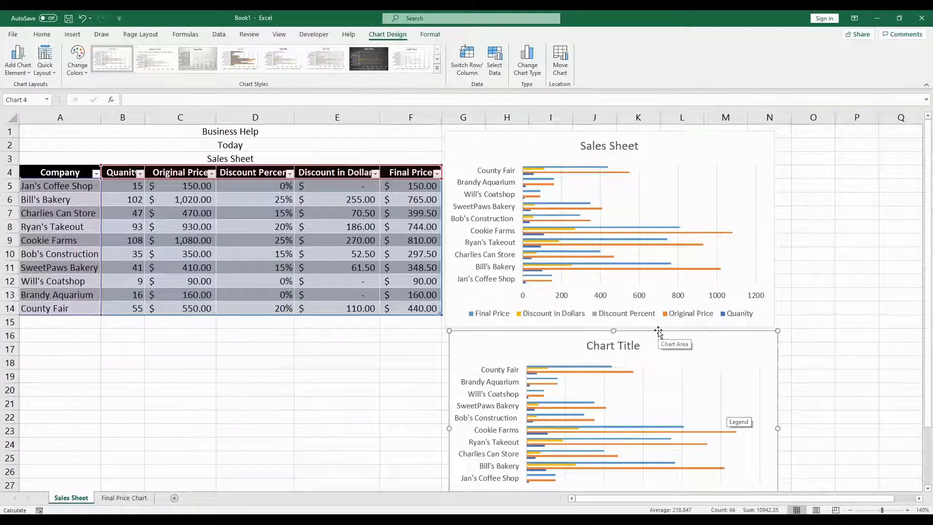
{"action": "scroll", "coordinate": [658, 332], "scroll_direction": "down", "scroll_amount": 1}
{"action": "scroll", "coordinate": [195, 323], "scroll_direction": "up", "scroll_amount": 1}
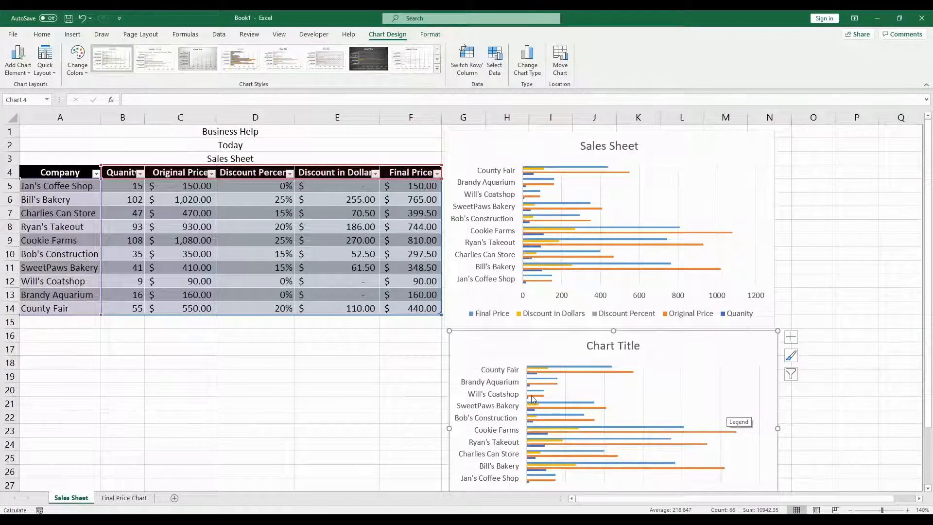
{"action": "left_click", "coordinate": [392, 390]}
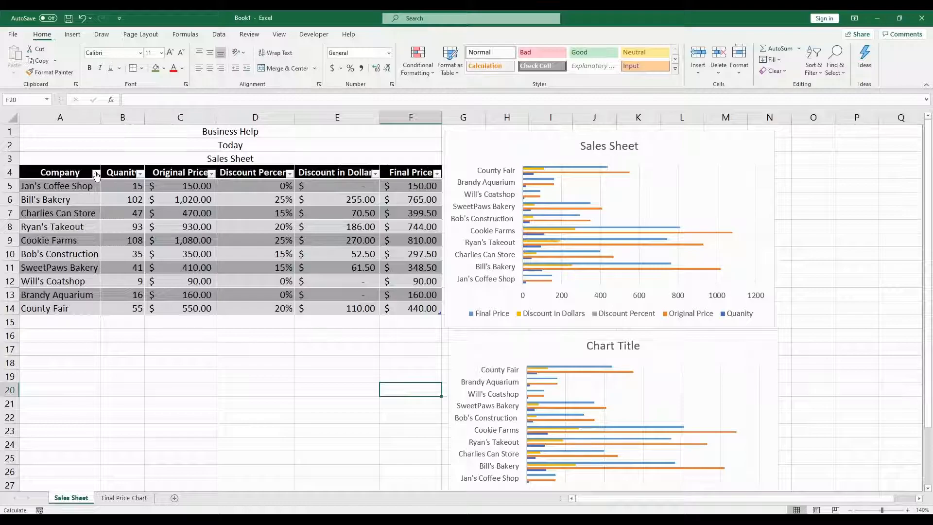
Step: Filter the table's Company column to hide Bill's Bakery
{"action": "left_click", "coordinate": [96, 174]}
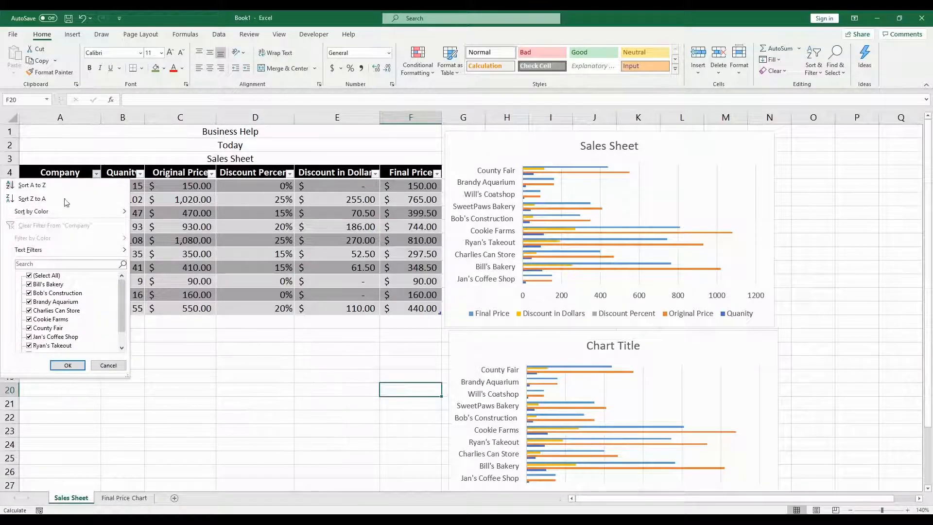
{"action": "left_click", "coordinate": [30, 285]}
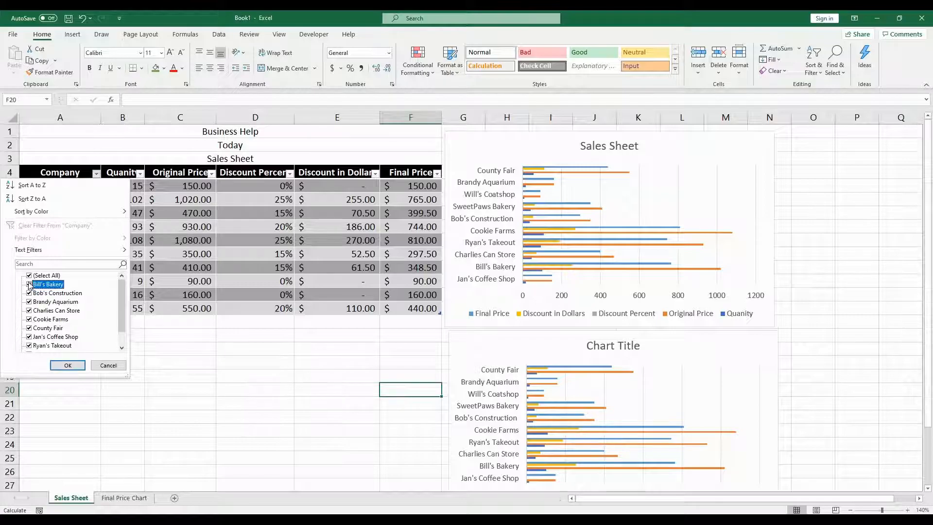
{"action": "left_click", "coordinate": [70, 365]}
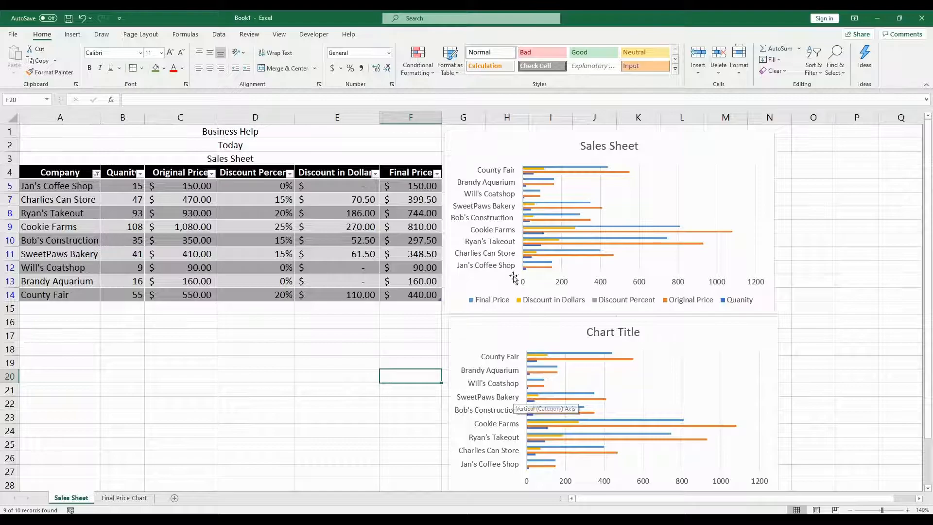
Step: Move the new bar chart beneath the table, starting at column A around row 15
{"action": "mouse_move", "coordinate": [712, 344]}
{"action": "left_mouse_down"}
{"action": "mouse_move", "coordinate": [559, 362]}
{"action": "mouse_move", "coordinate": [385, 343]}
{"action": "mouse_move", "coordinate": [325, 320]}
{"action": "mouse_move", "coordinate": [361, 331]}
{"action": "left_mouse_up"}
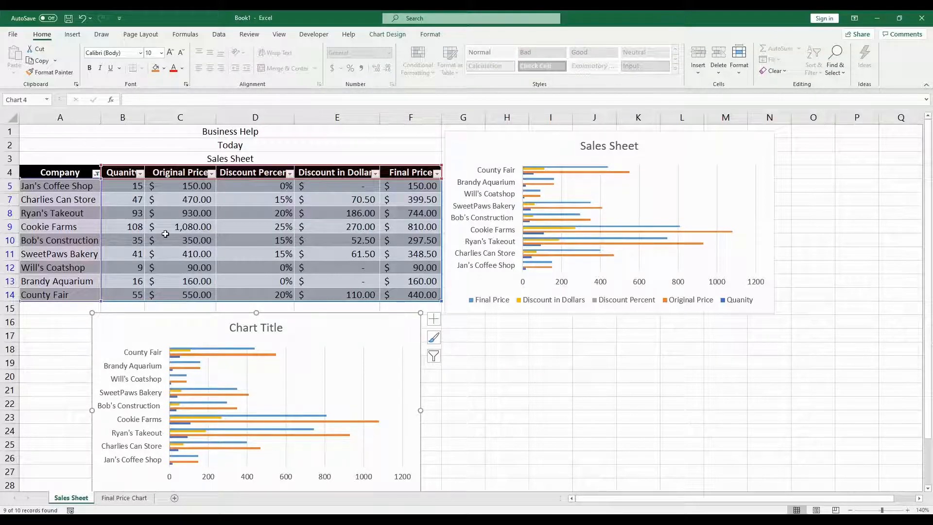
Step: Re-include Bill's Bakery in the Company filter so all companies show again
{"action": "left_click", "coordinate": [96, 173]}
{"action": "left_click", "coordinate": [96, 174]}
{"action": "left_click", "coordinate": [30, 284]}
{"action": "left_click", "coordinate": [68, 365]}
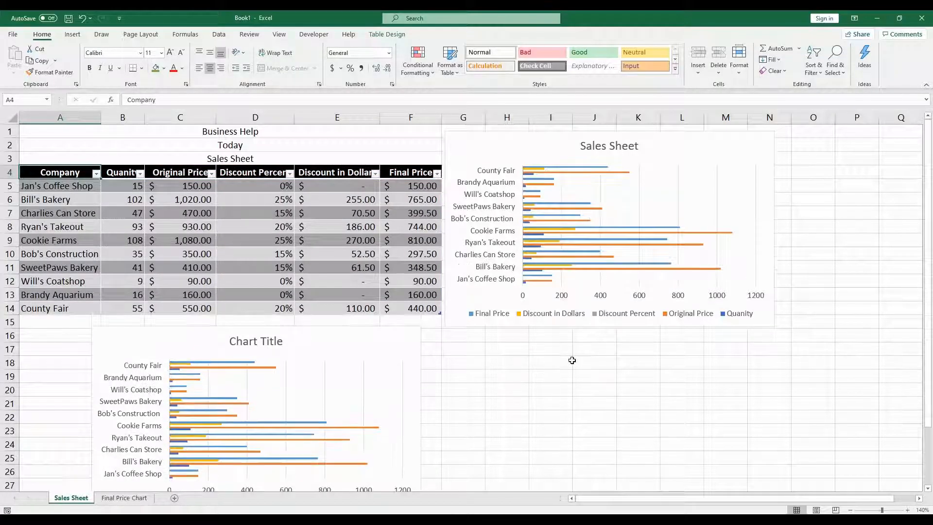
Step: Filter the Company column to hide Brandy Aquarium
{"action": "left_click", "coordinate": [567, 360]}
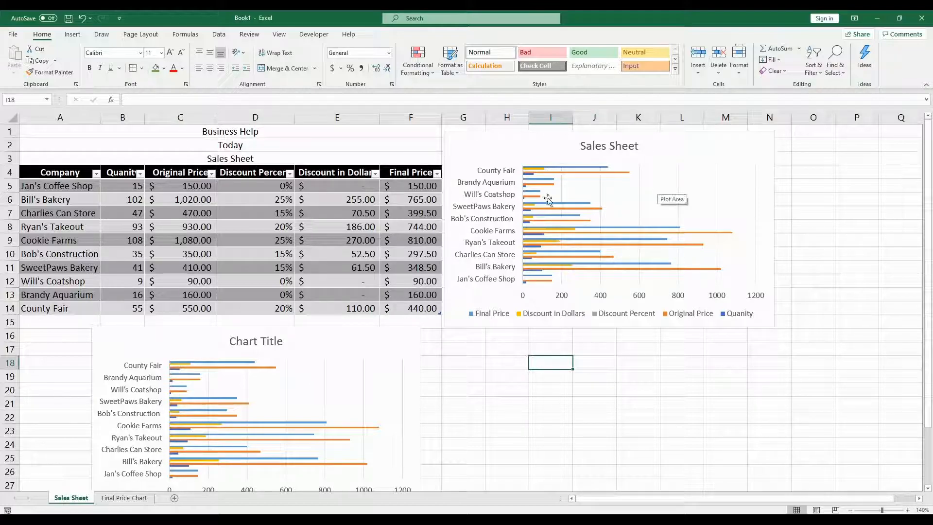
{"action": "left_click", "coordinate": [96, 174]}
{"action": "left_click", "coordinate": [67, 302]}
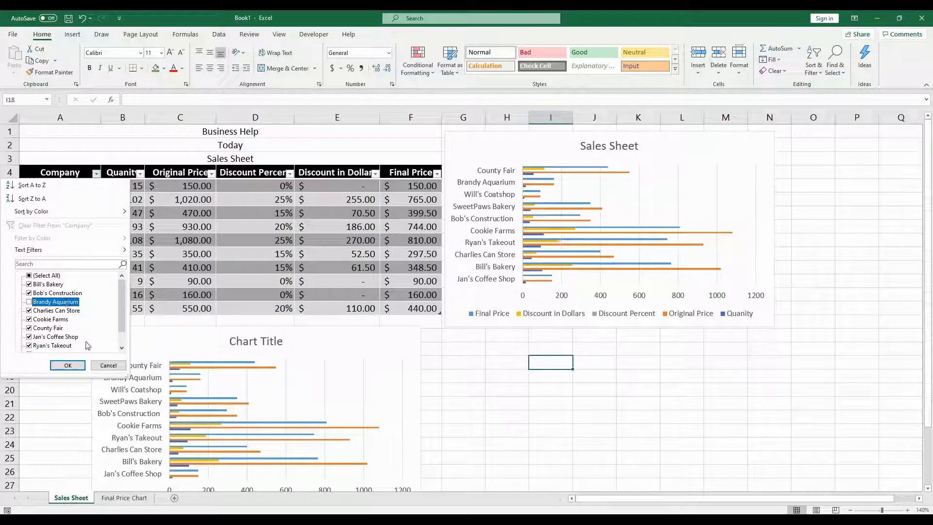
{"action": "left_click", "coordinate": [68, 365]}
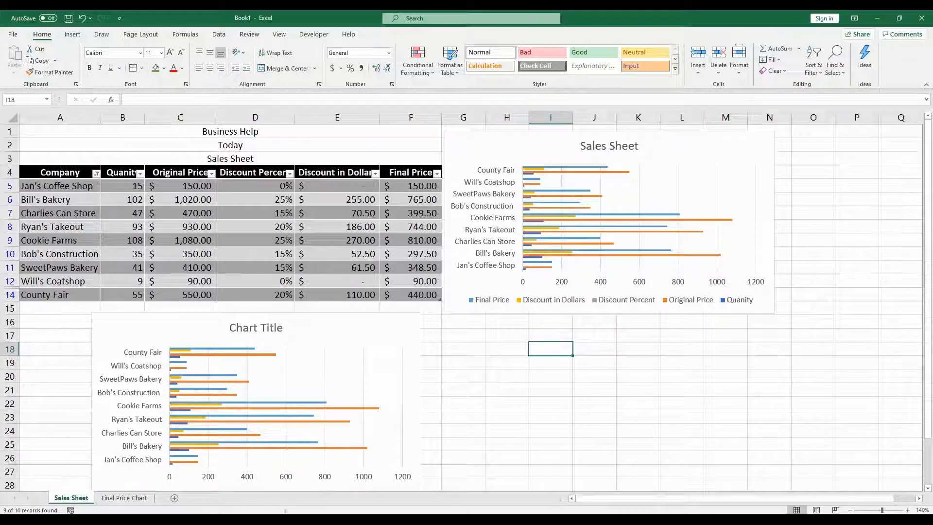
Step: Compare the pie chart on the Final Price Chart sheet with the filtered Sales Sheet table
{"action": "left_click", "coordinate": [124, 498]}
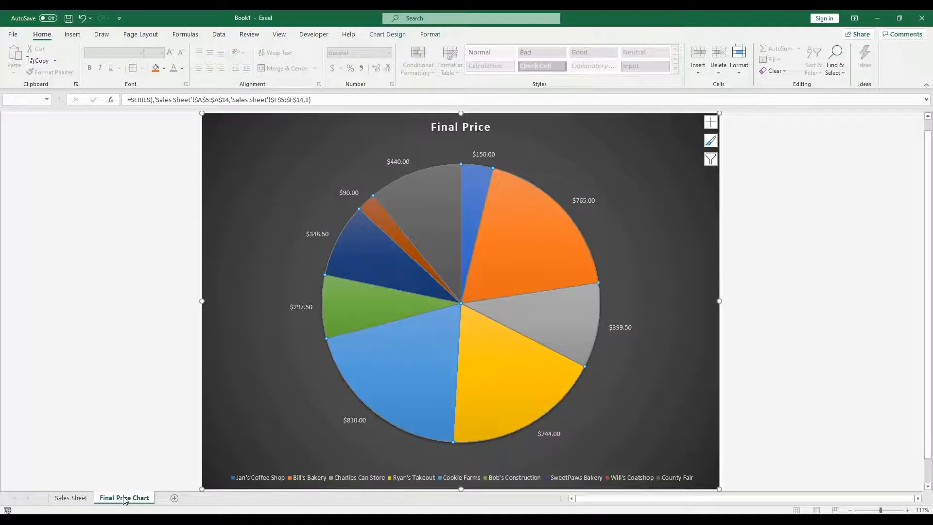
{"action": "left_click", "coordinate": [78, 497]}
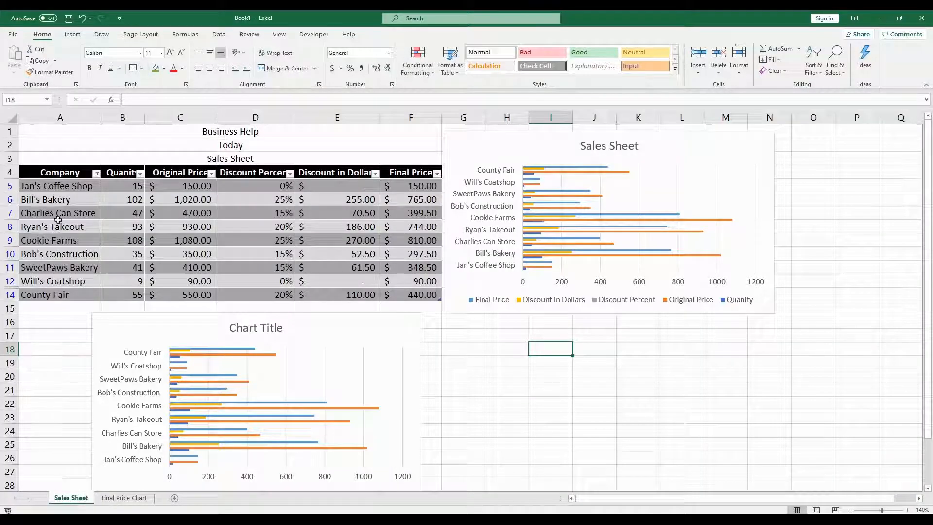
{"action": "left_click", "coordinate": [94, 173]}
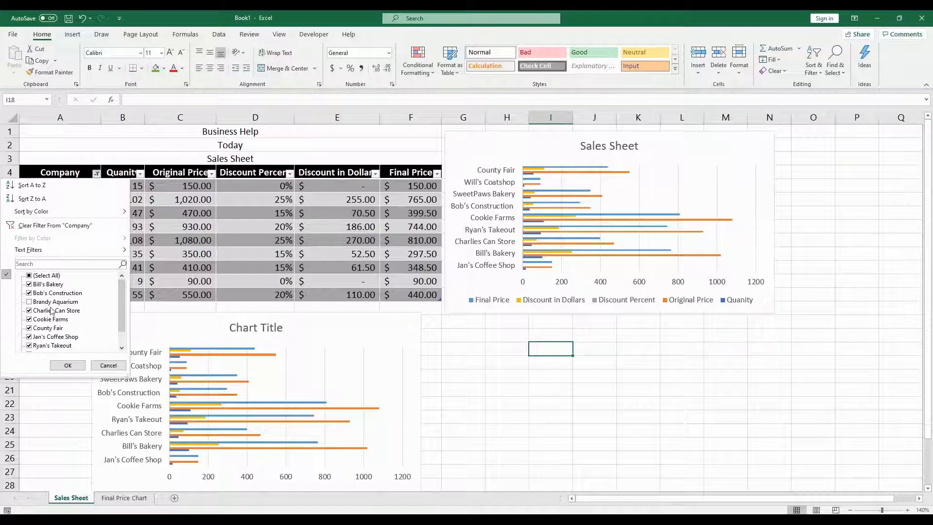
{"action": "left_click", "coordinate": [67, 365]}
{"action": "left_click", "coordinate": [124, 498]}
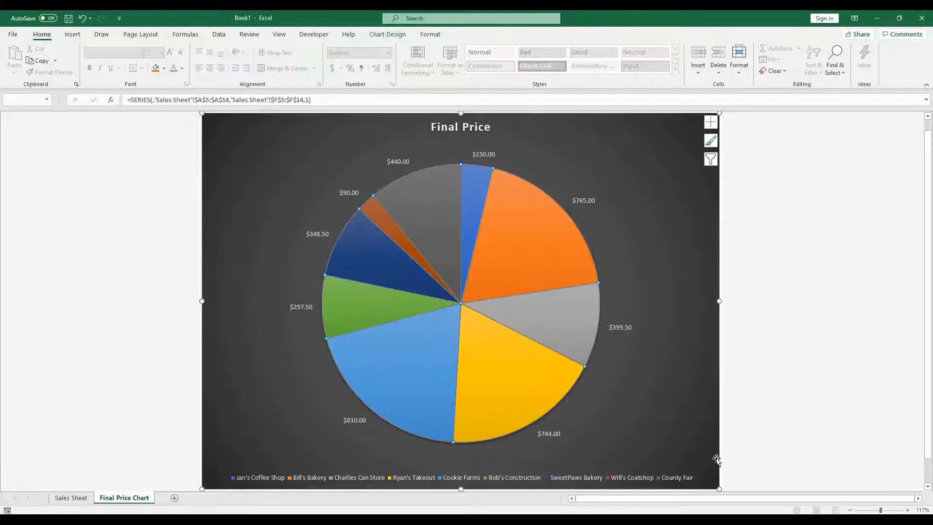
{"action": "left_click", "coordinate": [71, 498]}
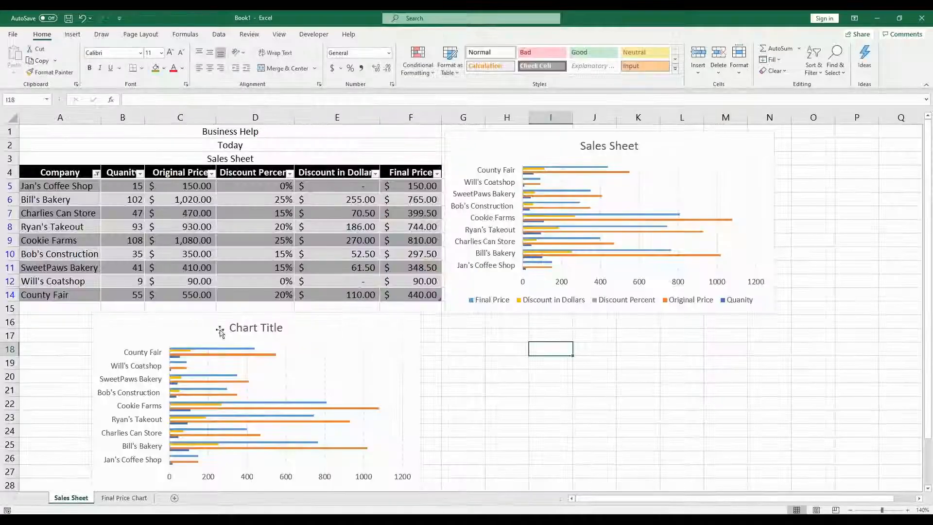
Step: Re-include Brandy Aquarium in the Company filter so all companies show again
{"action": "left_click", "coordinate": [96, 173]}
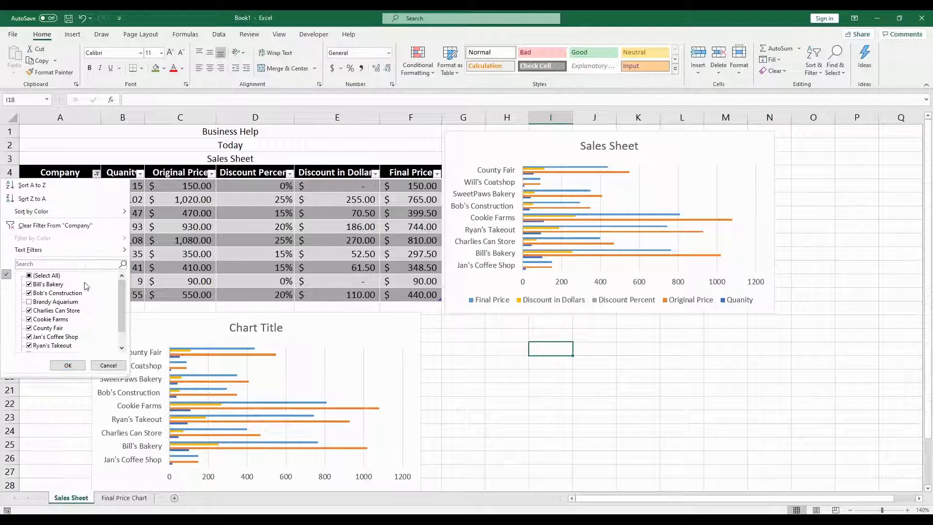
{"action": "scroll", "coordinate": [48, 325], "scroll_direction": "down", "scroll_amount": 1}
{"action": "scroll", "coordinate": [43, 321], "scroll_direction": "up", "scroll_amount": 1}
{"action": "left_click", "coordinate": [43, 301]}
{"action": "left_click", "coordinate": [68, 364]}
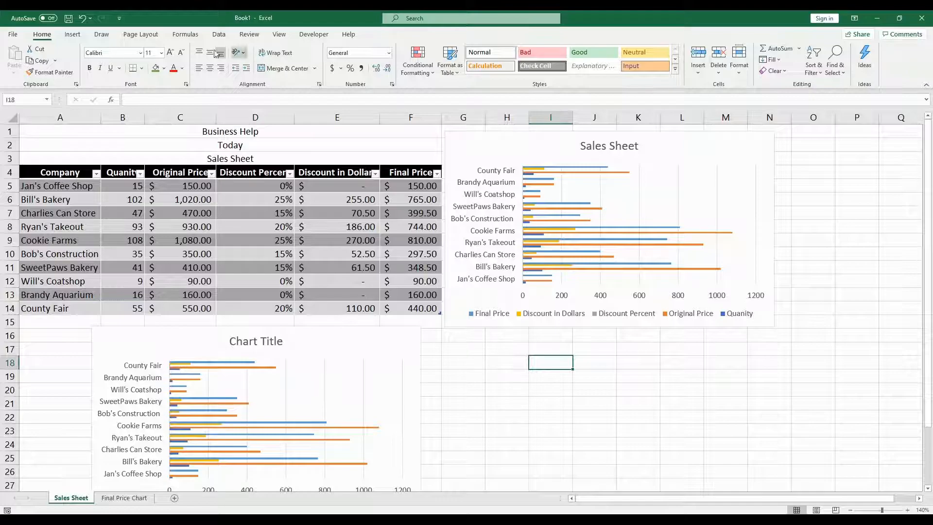
Step: On the Final Price Chart sheet, set the pie chart's data label font size to 15
{"action": "left_click", "coordinate": [152, 500]}
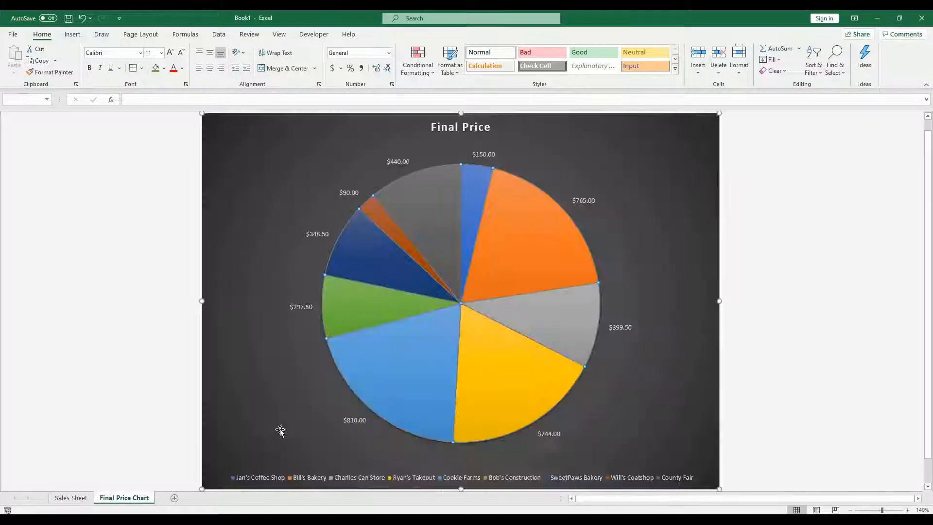
{"action": "left_click", "coordinate": [444, 194]}
{"action": "left_click", "coordinate": [544, 154]}
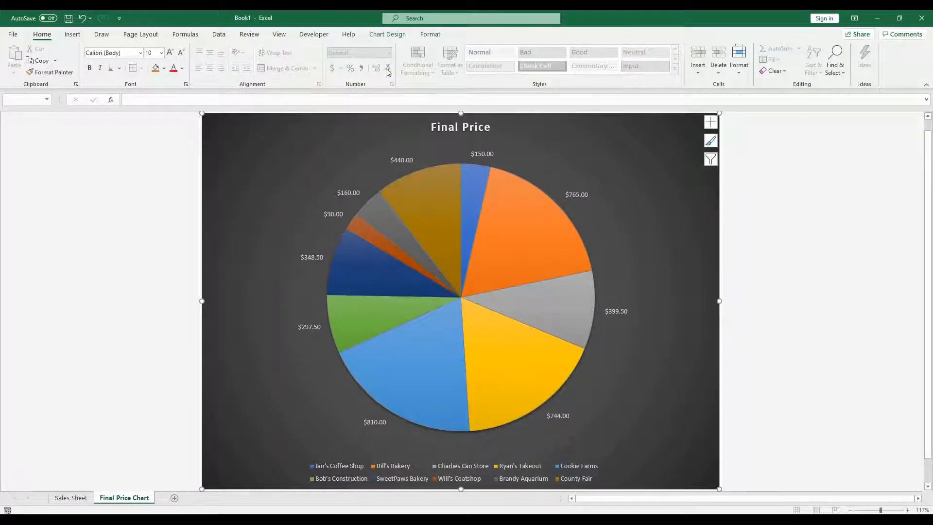
{"action": "left_click", "coordinate": [393, 37]}
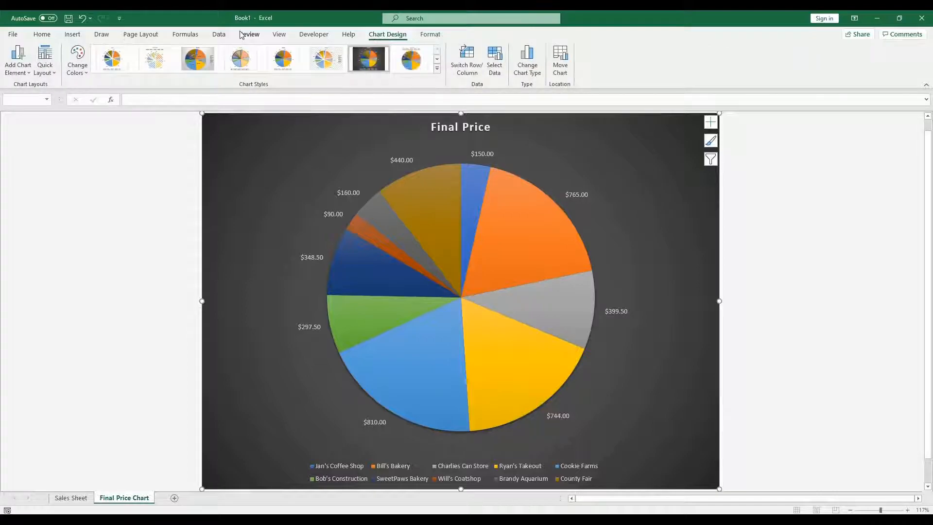
{"action": "left_click", "coordinate": [429, 35]}
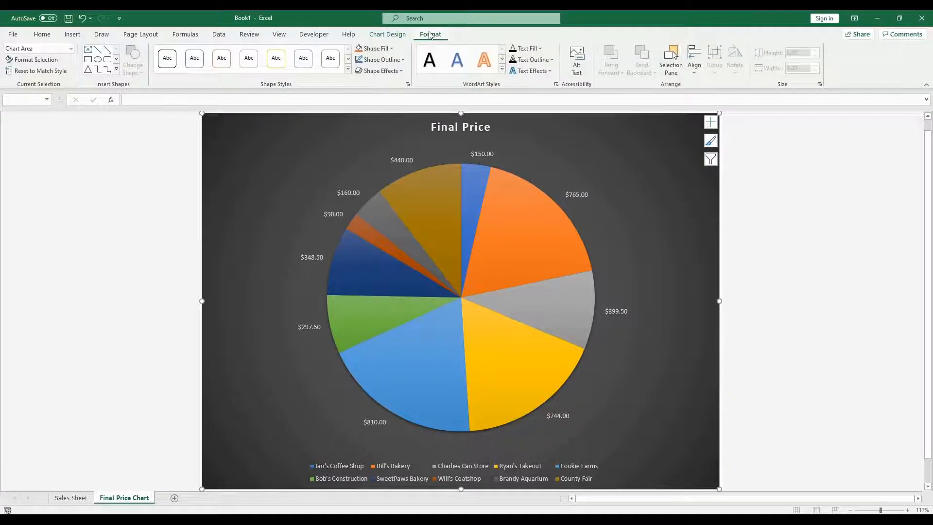
{"action": "left_click", "coordinate": [387, 34]}
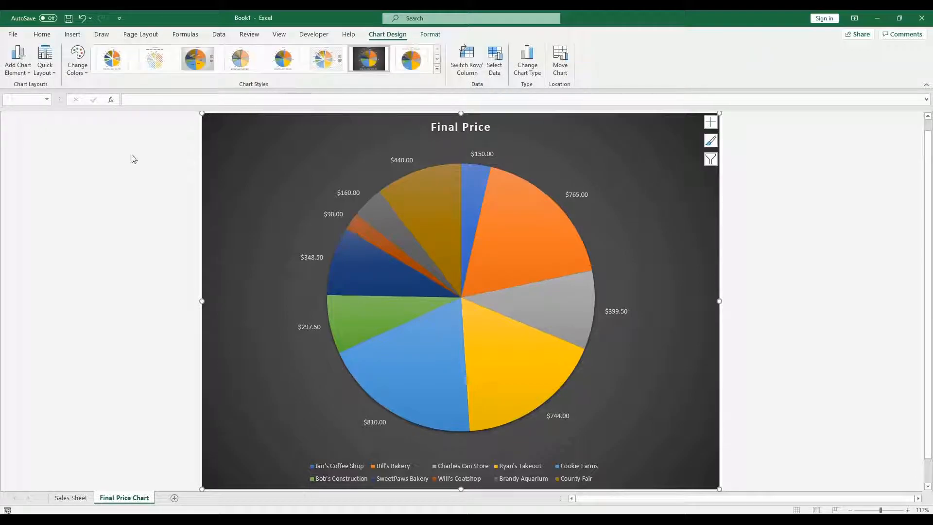
{"action": "left_click", "coordinate": [485, 155]}
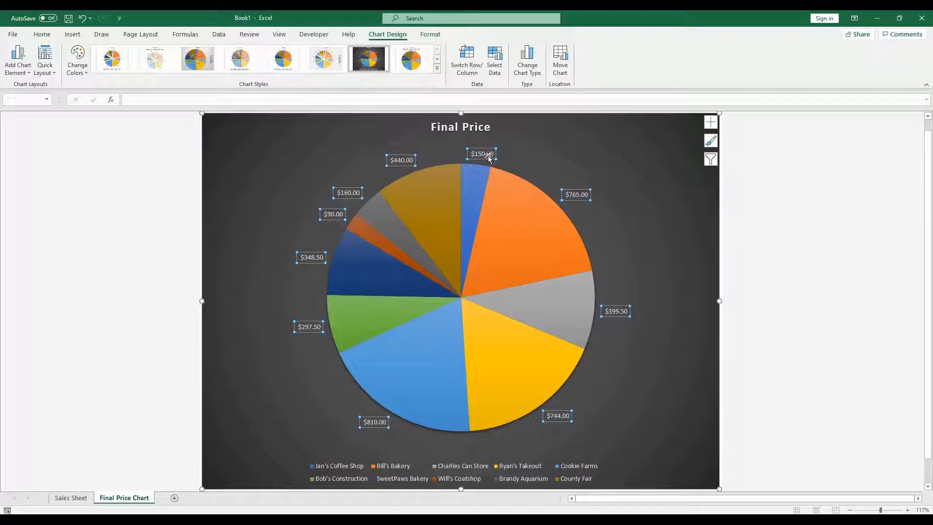
{"action": "right_click", "coordinate": [488, 156]}
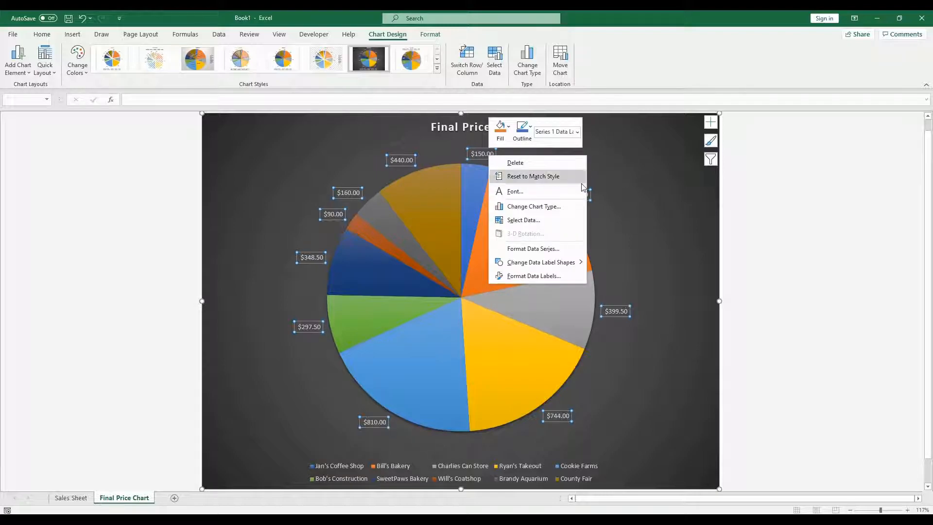
{"action": "left_click", "coordinate": [626, 165]}
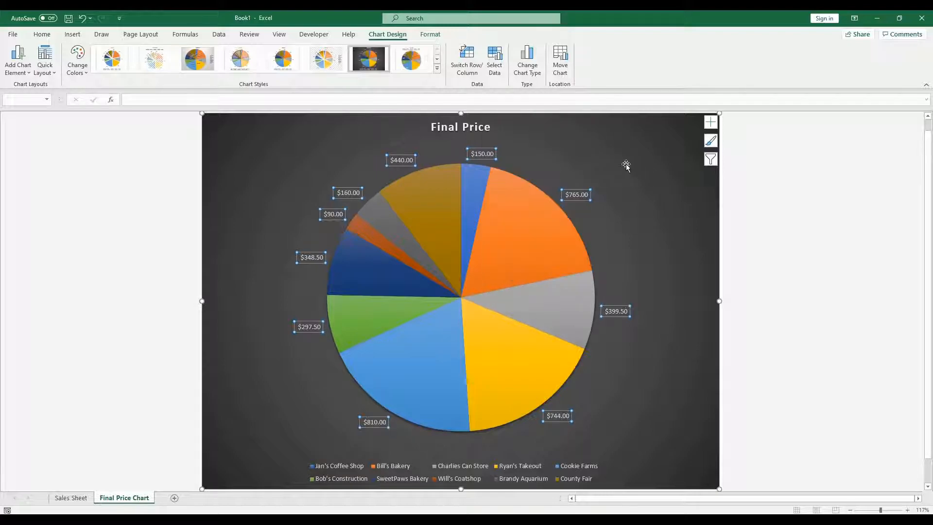
{"action": "left_click", "coordinate": [42, 34]}
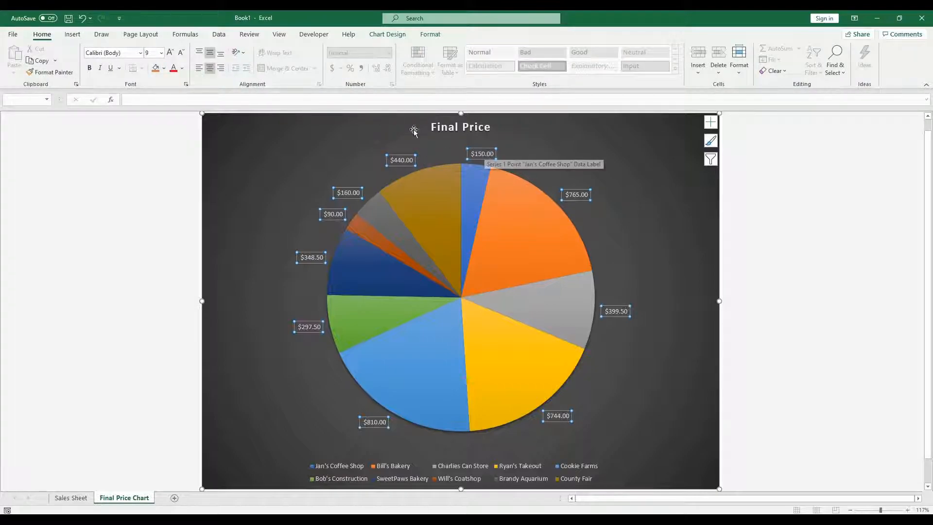
{"action": "left_click", "coordinate": [161, 53]}
{"action": "type", "text": "15"}
{"action": "key", "text": "Return"}
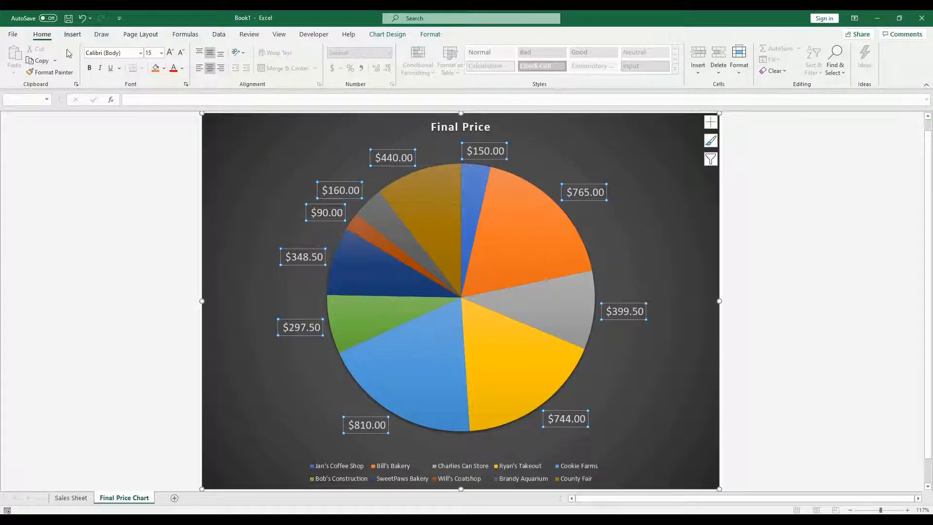
Step: Set the pie chart legend's font size to 15
{"action": "left_click", "coordinate": [406, 471]}
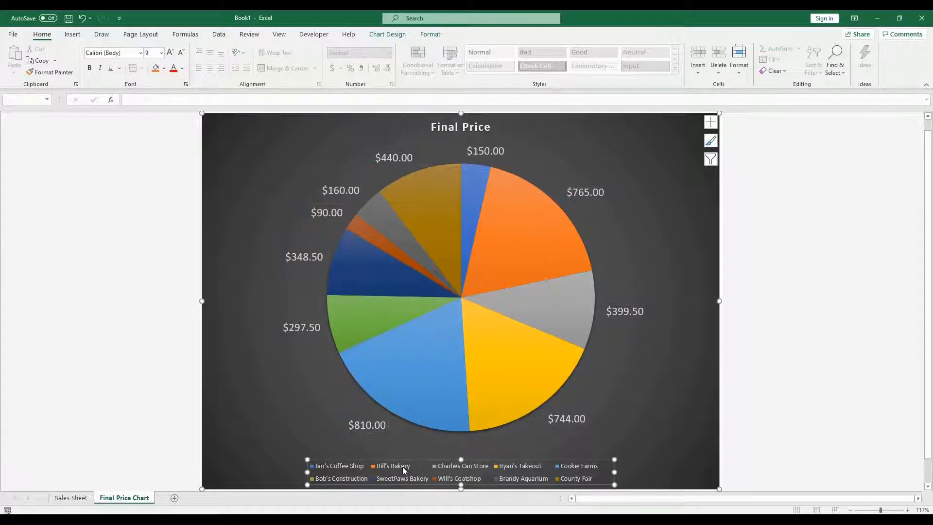
{"action": "left_click", "coordinate": [151, 53]}
{"action": "type", "text": "15"}
{"action": "key", "text": "Return"}
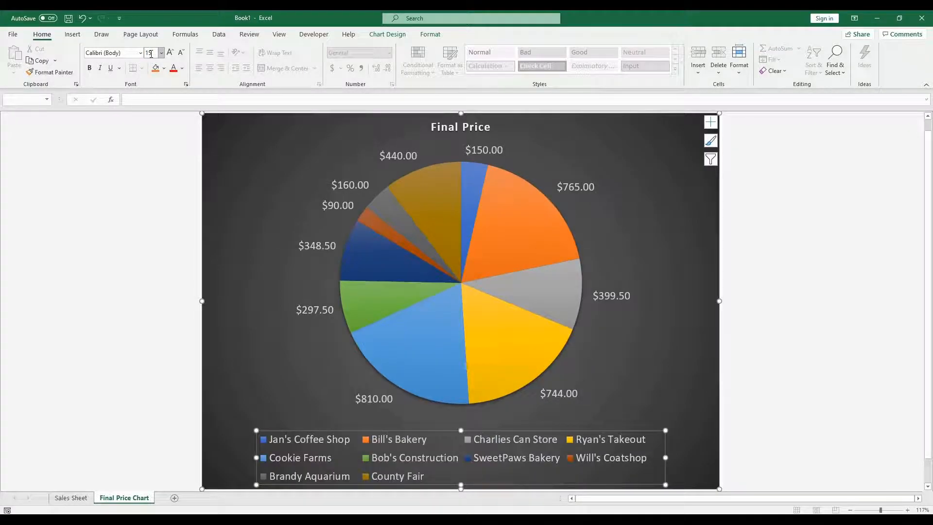
Step: Set the Final Price chart title's font size to 20
{"action": "left_click", "coordinate": [775, 287]}
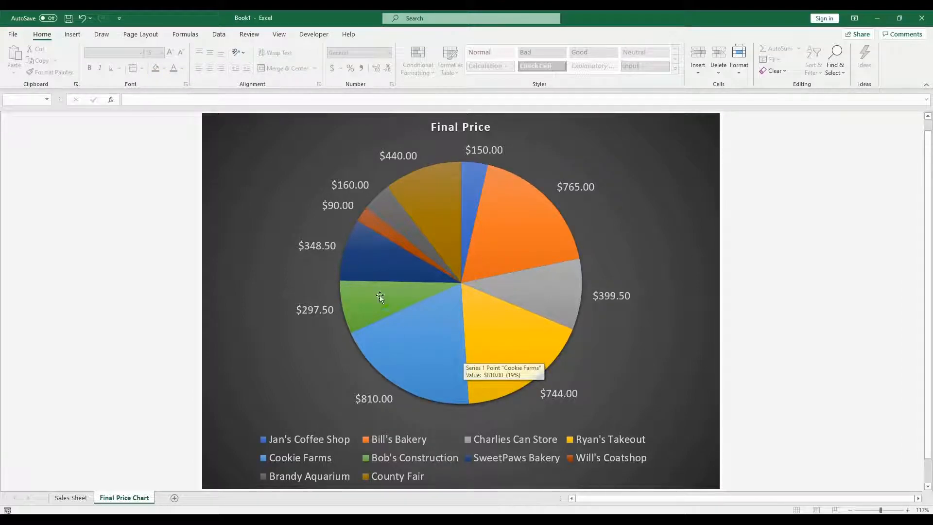
{"action": "left_click", "coordinate": [398, 278]}
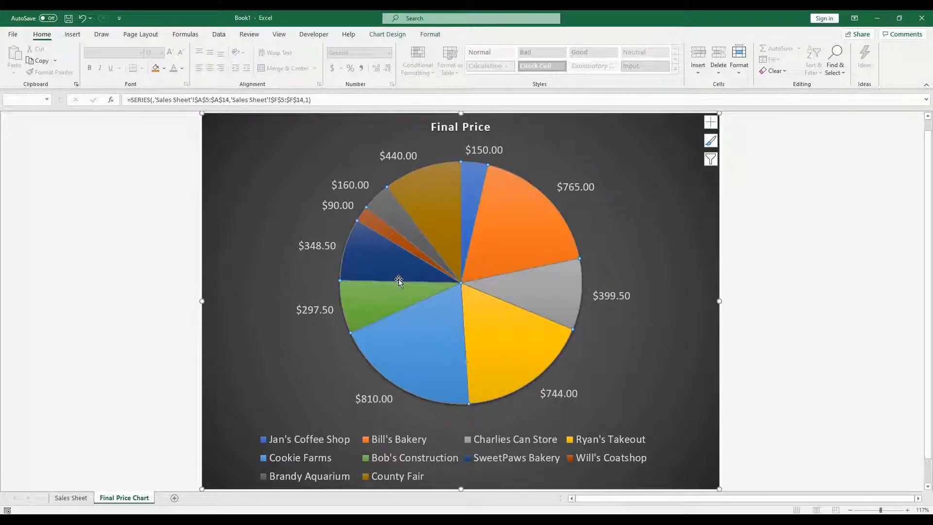
{"action": "left_click", "coordinate": [742, 336]}
{"action": "left_click", "coordinate": [646, 202]}
{"action": "left_click", "coordinate": [468, 125]}
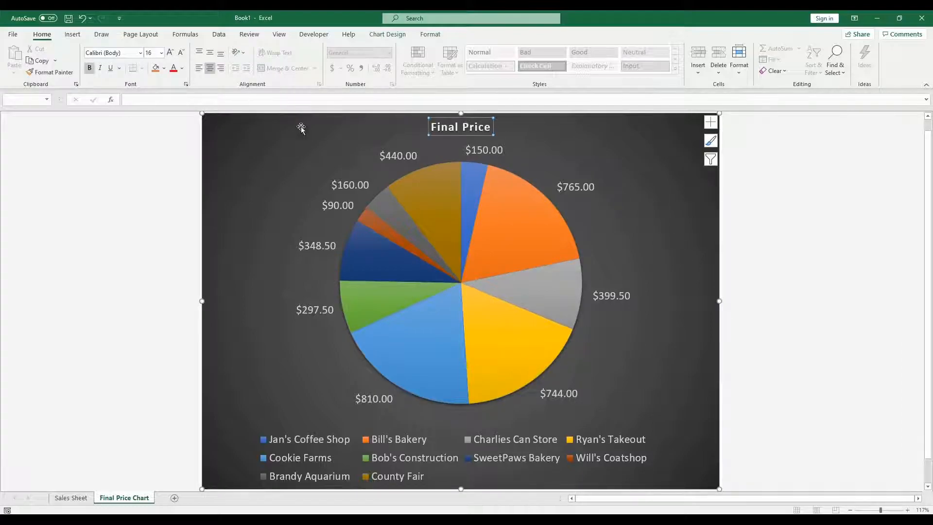
{"action": "left_click", "coordinate": [150, 53]}
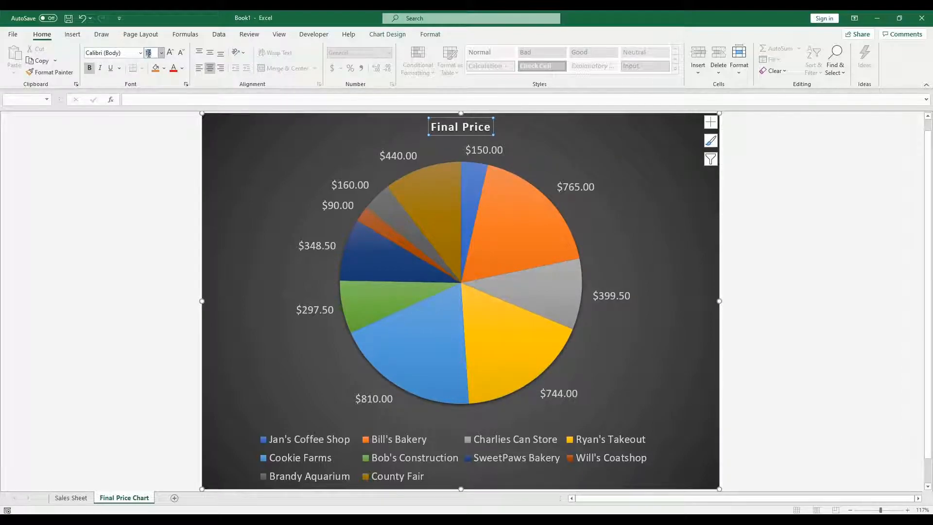
{"action": "type", "text": "20"}
{"action": "key", "text": "Return"}
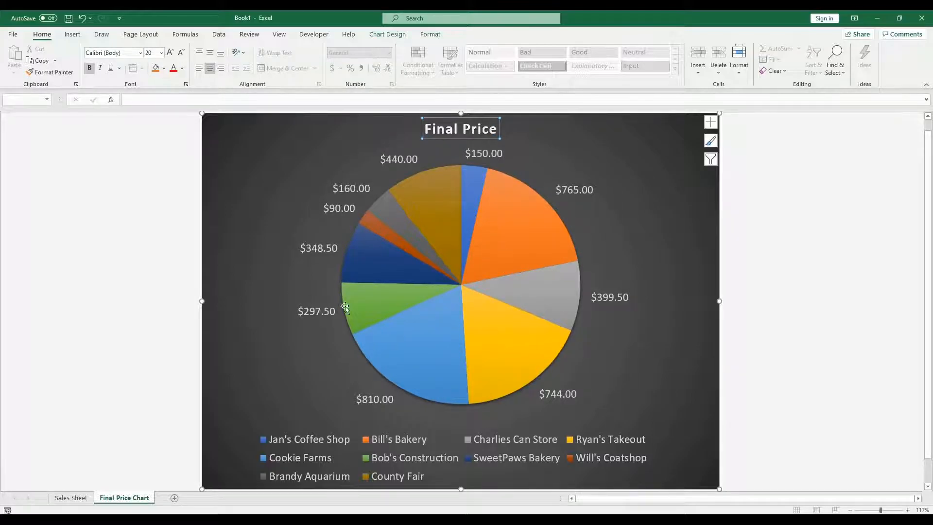
Step: Open the chart filters to review the pie chart's series and categories
{"action": "left_click", "coordinate": [710, 161]}
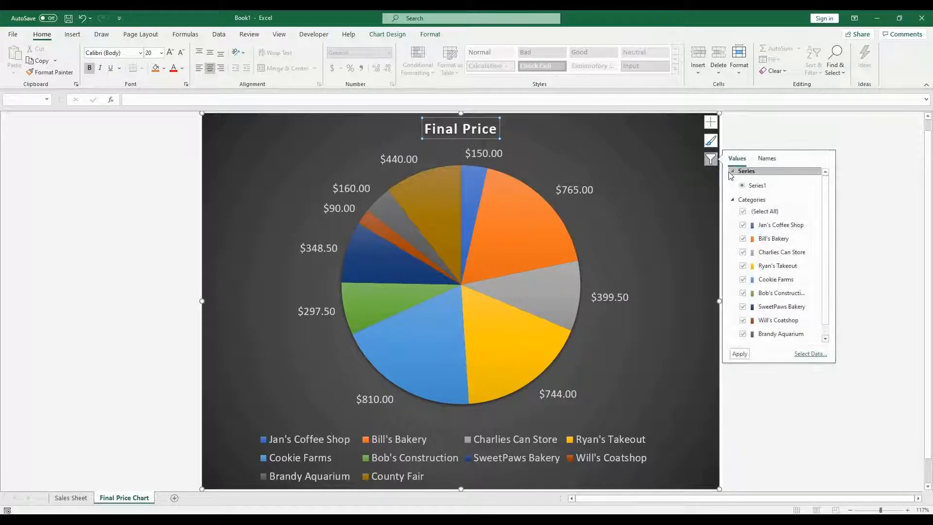
{"action": "scroll", "coordinate": [767, 219], "scroll_direction": "down", "scroll_amount": 1}
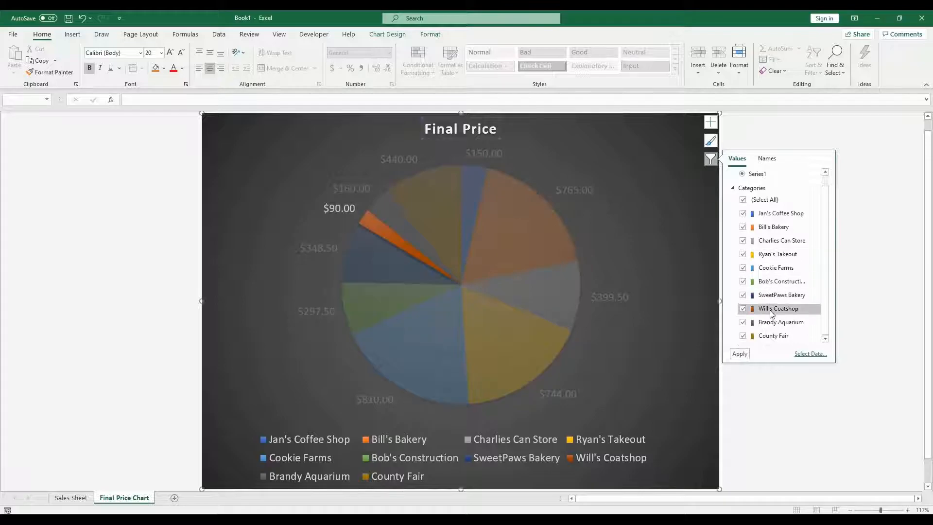
{"action": "left_click", "coordinate": [777, 384]}
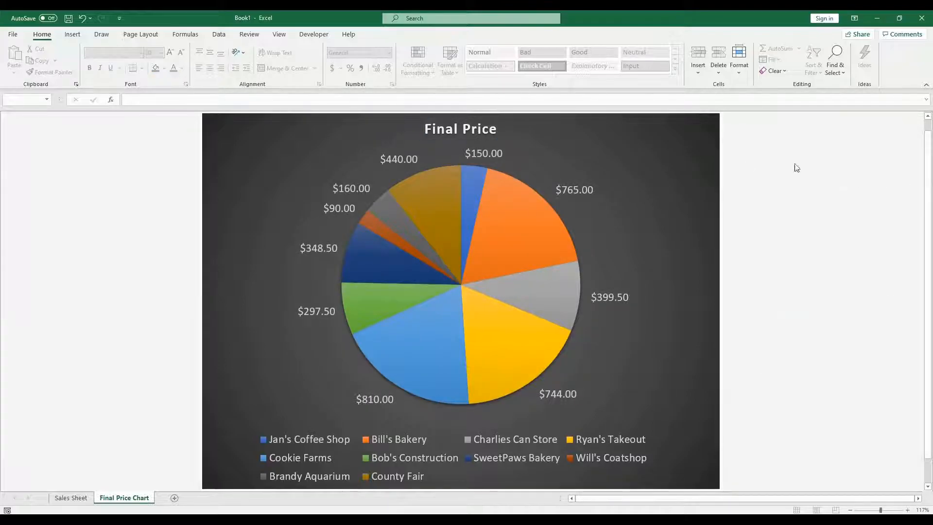
{"action": "left_click", "coordinate": [669, 154]}
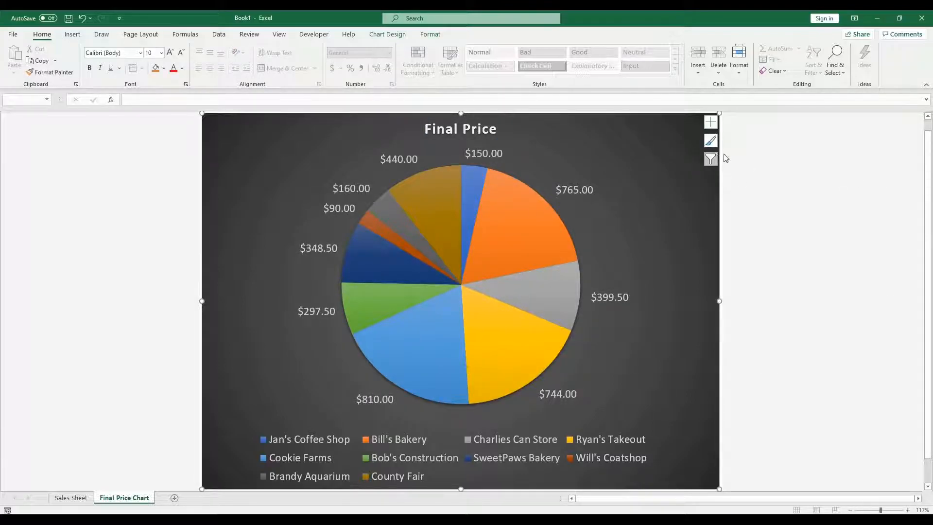
Step: Toggle the pie chart's legend and chart title off and back on through the chart elements list
{"action": "left_click", "coordinate": [713, 126]}
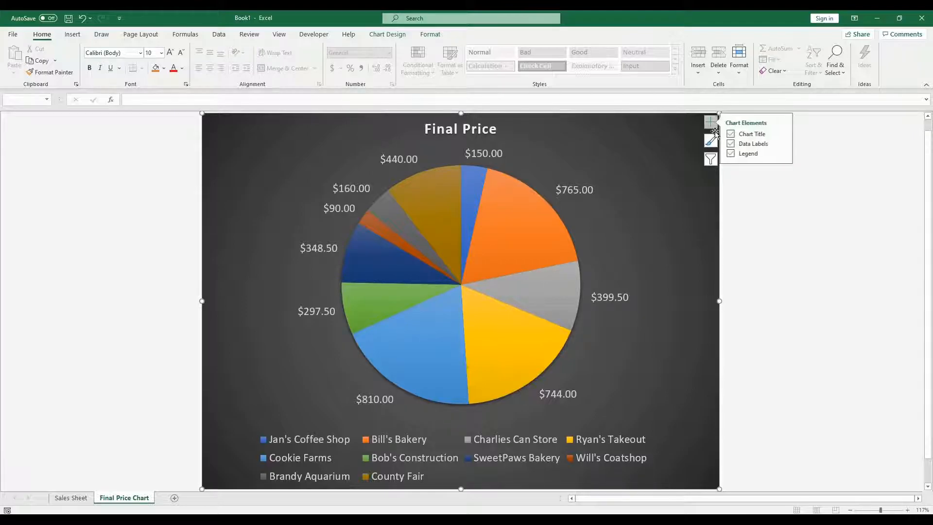
{"action": "left_click", "coordinate": [733, 154]}
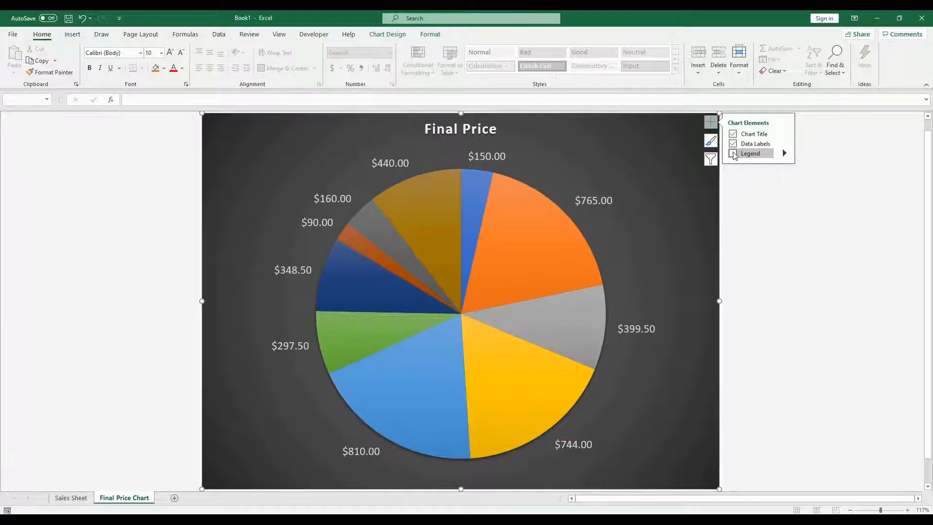
{"action": "left_click", "coordinate": [733, 153]}
{"action": "left_click", "coordinate": [784, 154]}
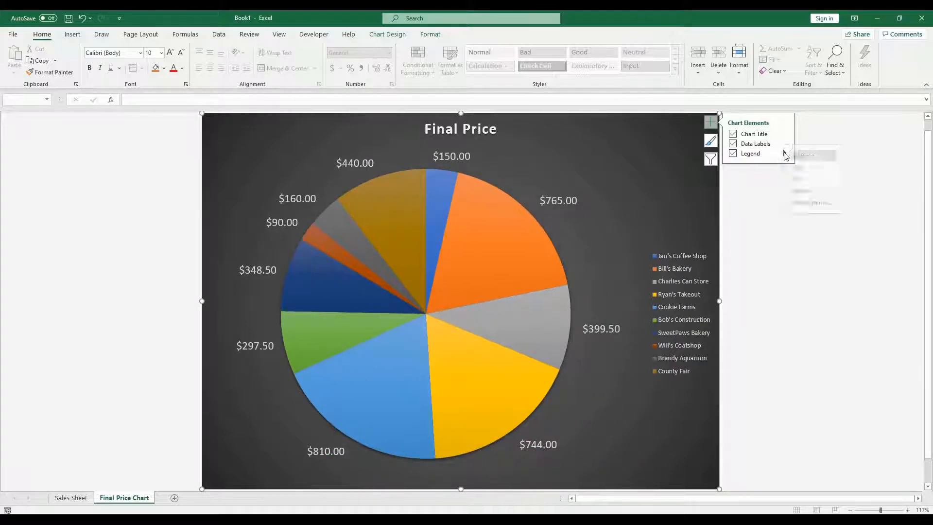
{"action": "left_click", "coordinate": [734, 154]}
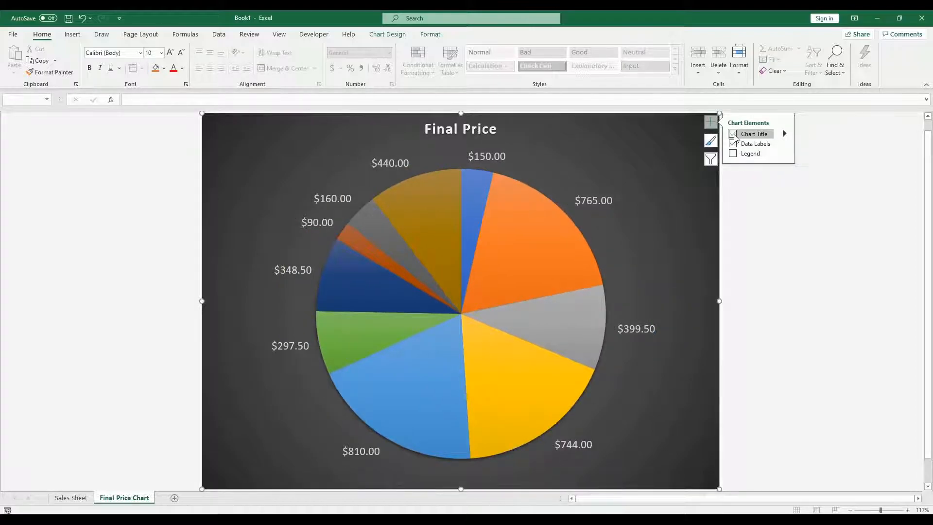
{"action": "left_click", "coordinate": [733, 134]}
{"action": "left_click", "coordinate": [733, 134]}
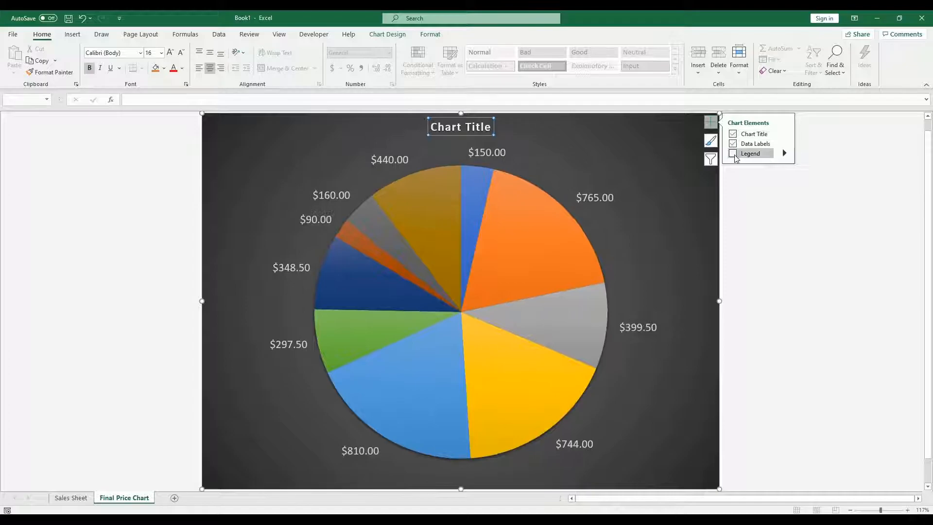
{"action": "left_click", "coordinate": [733, 154]}
Step: On the Sales Sheet, show and then hide data labels and axis titles on the Sales Sheet bar chart
{"action": "left_click", "coordinate": [69, 497]}
{"action": "left_click", "coordinate": [660, 154]}
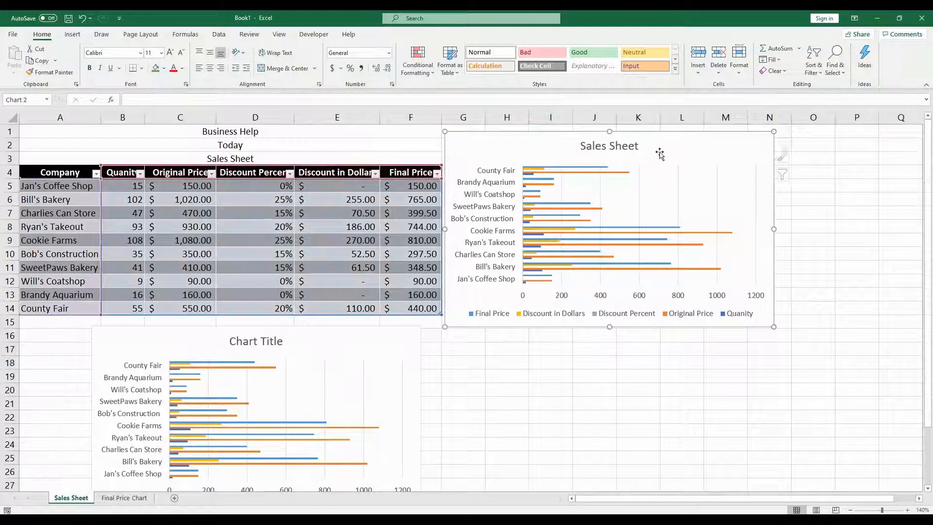
{"action": "left_click", "coordinate": [907, 510]}
{"action": "left_click", "coordinate": [907, 510]}
{"action": "left_click", "coordinate": [907, 509]}
{"action": "left_click_drag", "start_coordinate": [690, 497], "coordinate": [711, 497]}
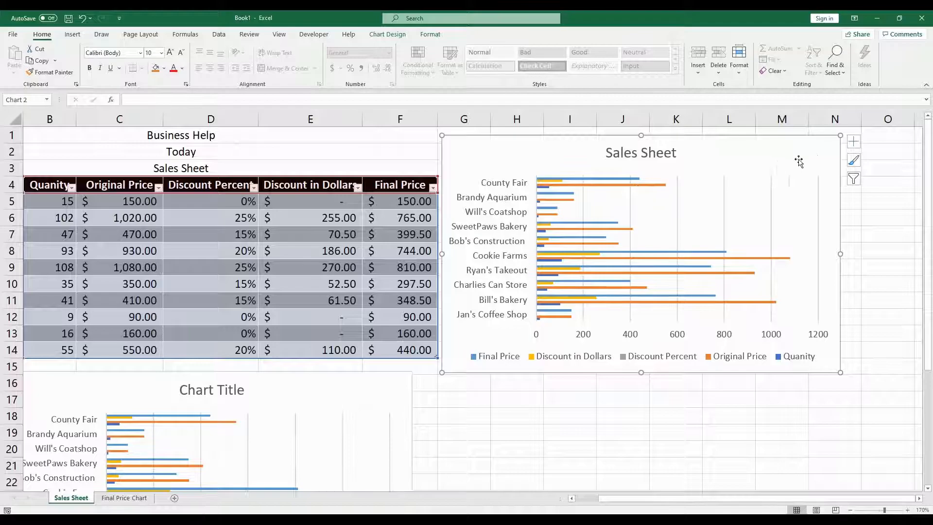
{"action": "left_click", "coordinate": [853, 142]}
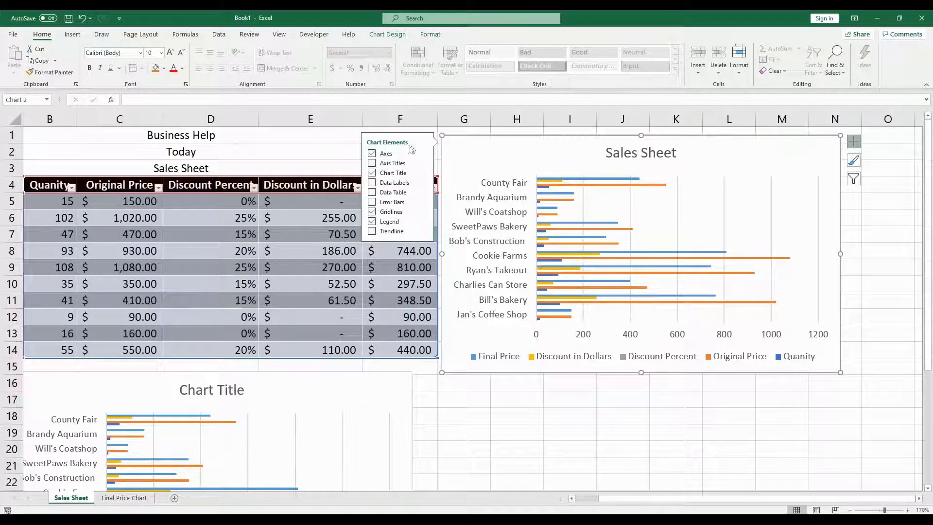
{"action": "left_click", "coordinate": [374, 183]}
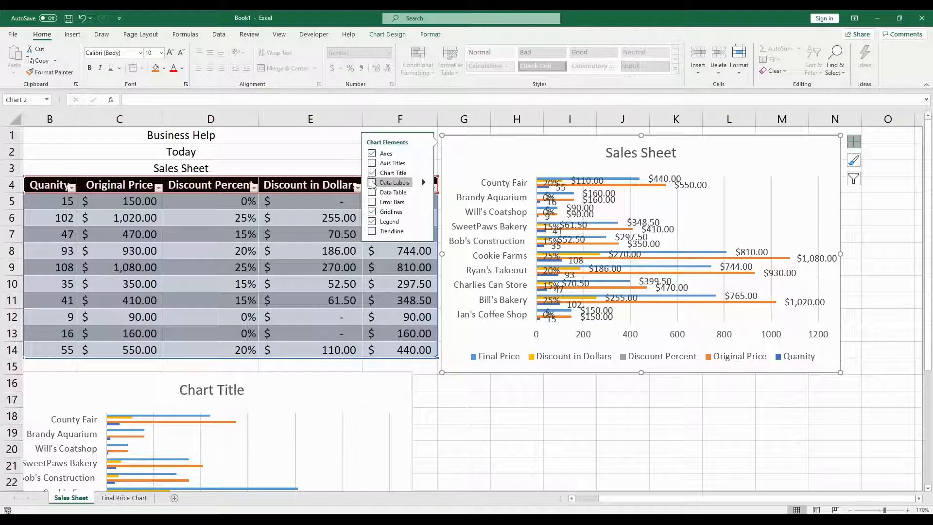
{"action": "left_click", "coordinate": [372, 184]}
{"action": "left_click", "coordinate": [373, 164]}
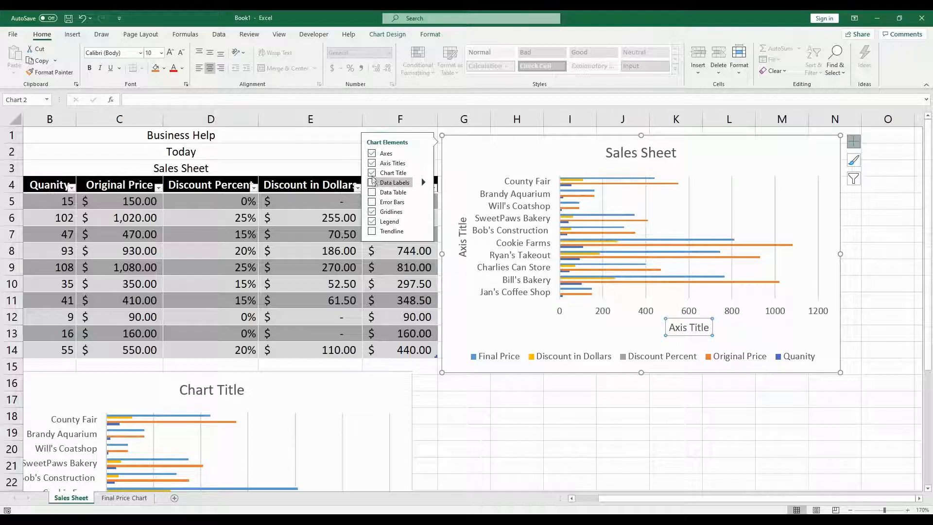
{"action": "left_click", "coordinate": [372, 164]}
{"action": "left_click", "coordinate": [372, 182]}
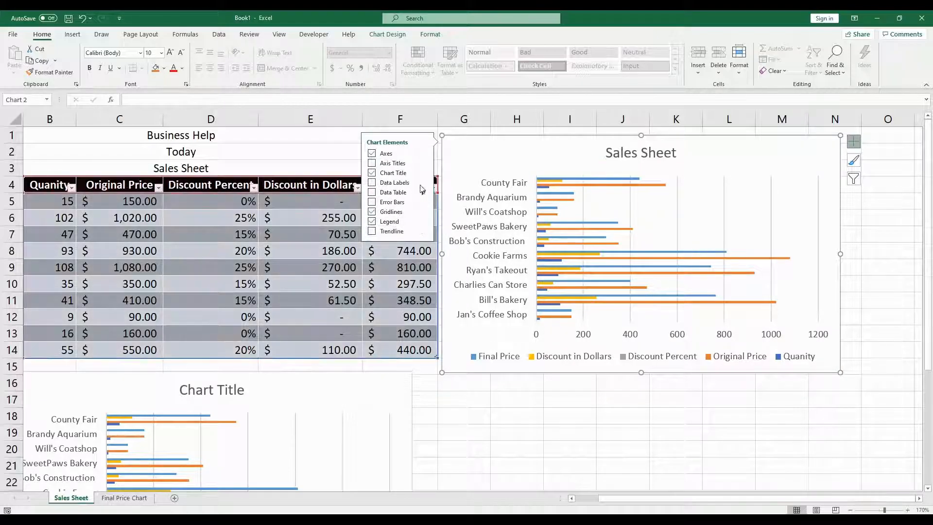
Step: Browse the bar chart's option submenus for axes, axis titles, chart title, data labels and data table
{"action": "left_click", "coordinate": [422, 154]}
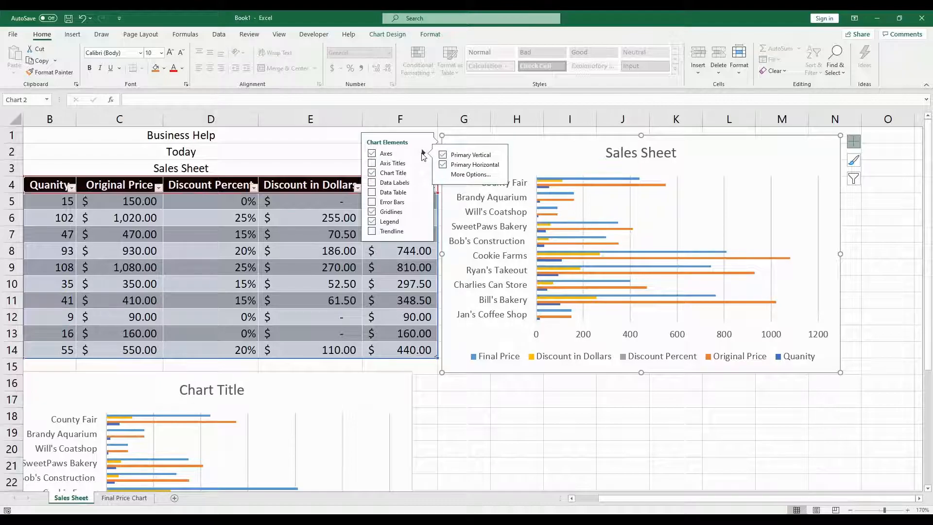
{"action": "left_click", "coordinate": [423, 164]}
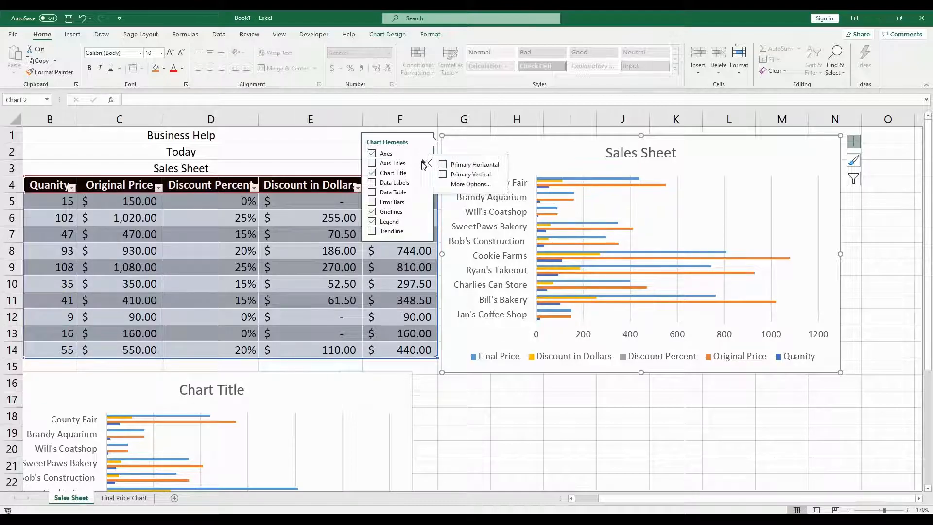
{"action": "left_click", "coordinate": [422, 164]}
{"action": "left_click", "coordinate": [422, 174]}
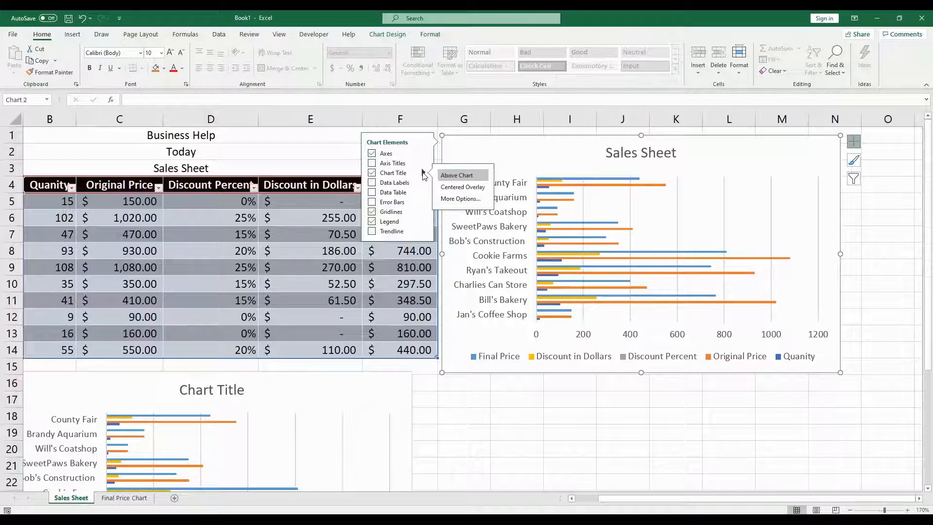
{"action": "left_click", "coordinate": [422, 184]}
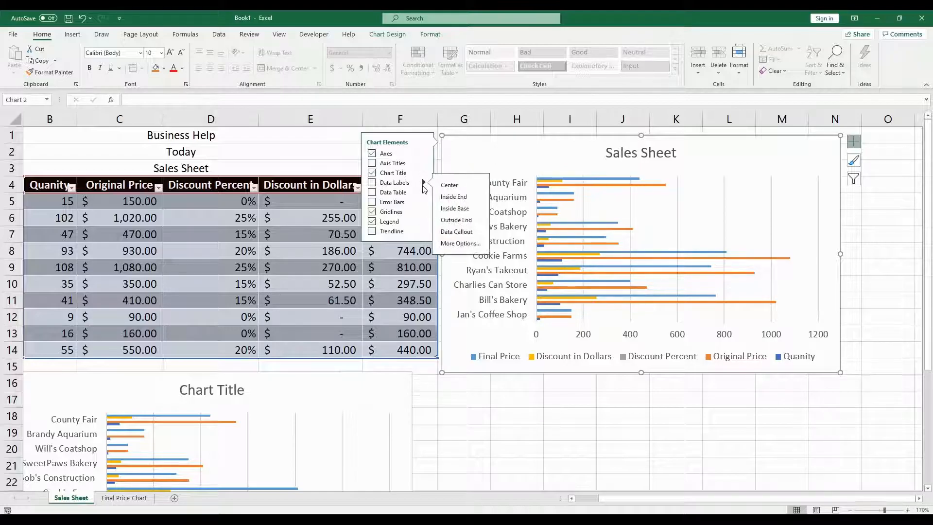
{"action": "left_click", "coordinate": [423, 193]}
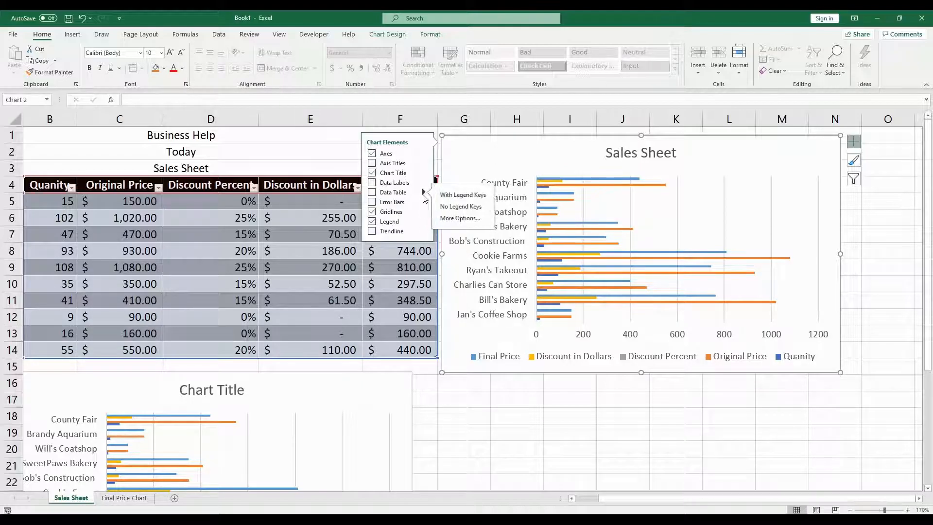
{"action": "left_click", "coordinate": [542, 467]}
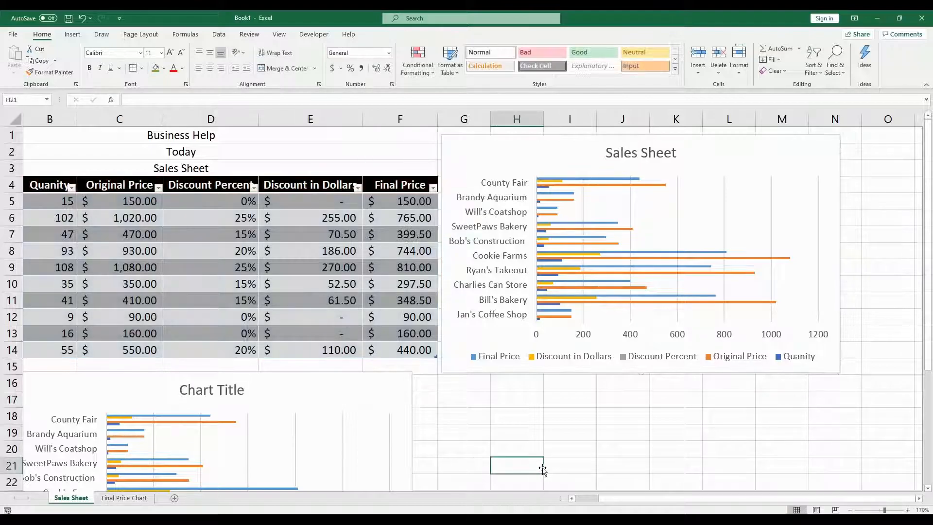